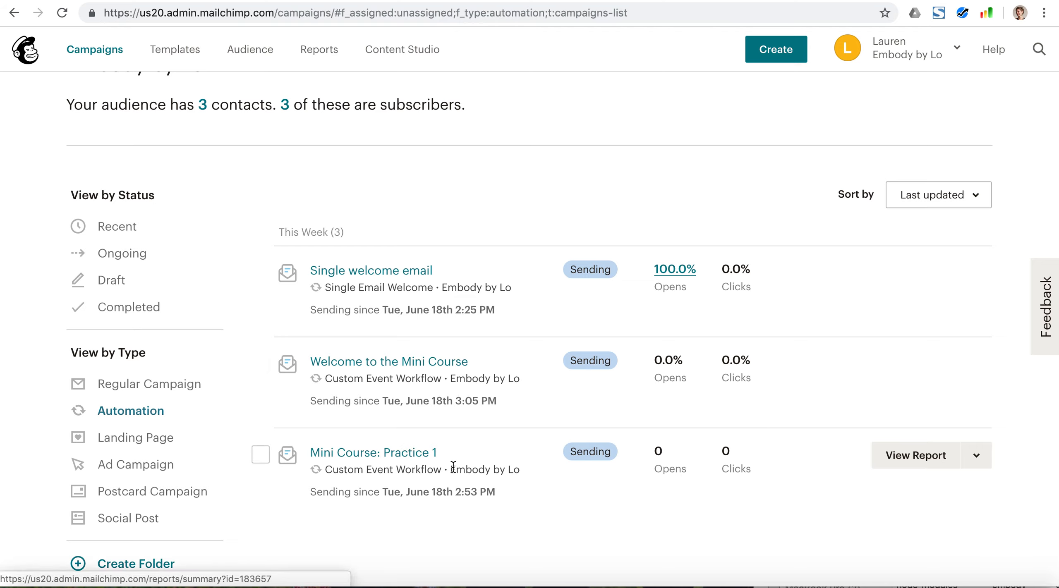
# - Replicate the "Mini Course: Practice 1" automation for the Embody by Lo list and return to the campaigns page
pyautogui.click(977, 456)
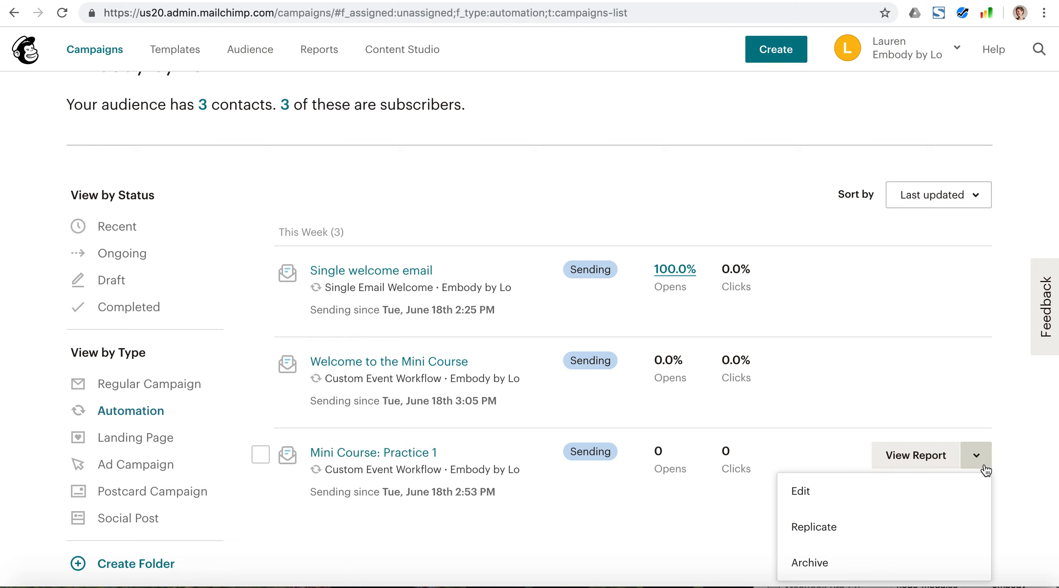
pyautogui.click(832, 531)
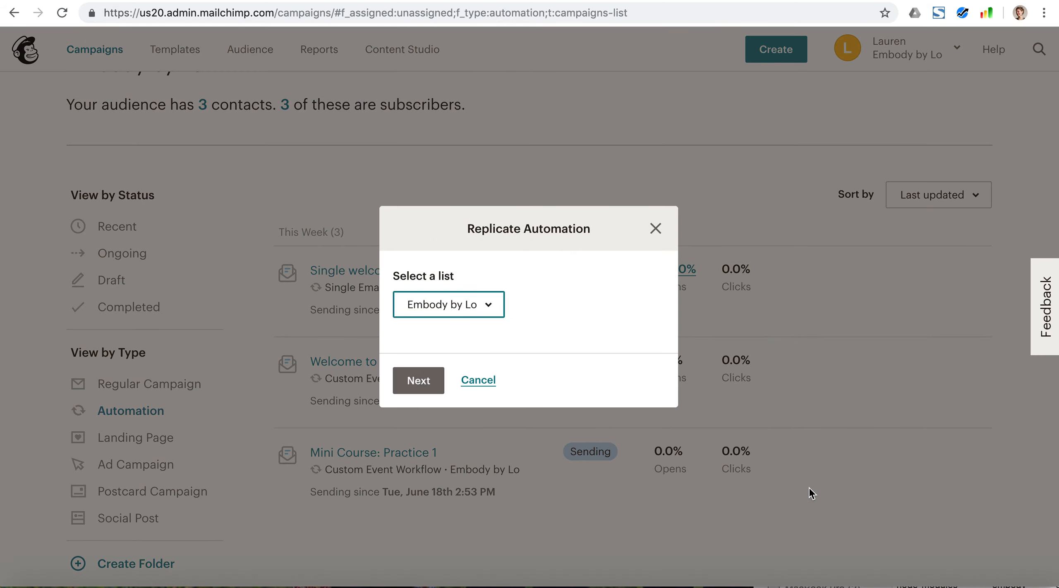
pyautogui.click(419, 389)
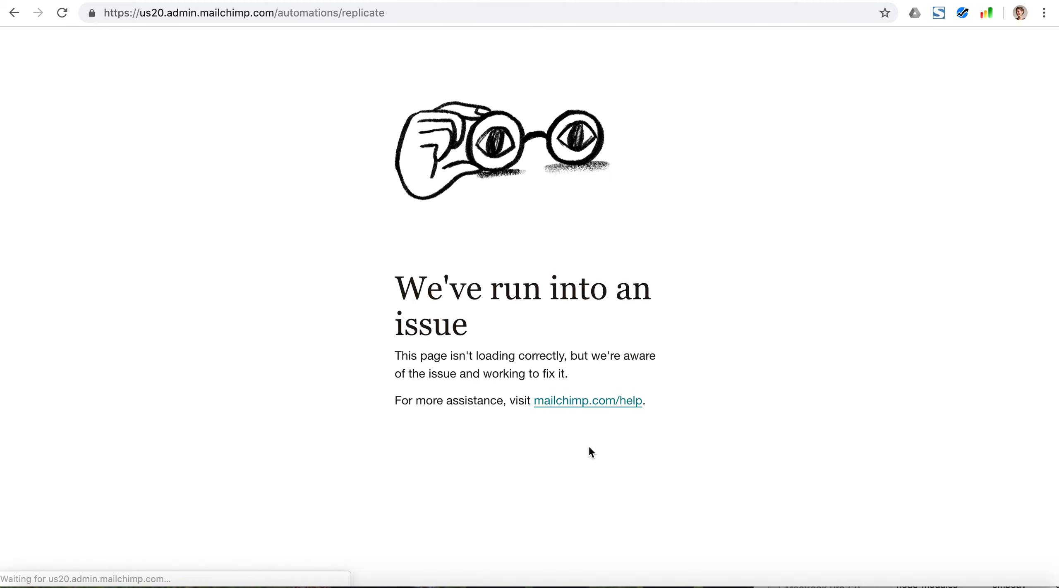
pyautogui.click(14, 13)
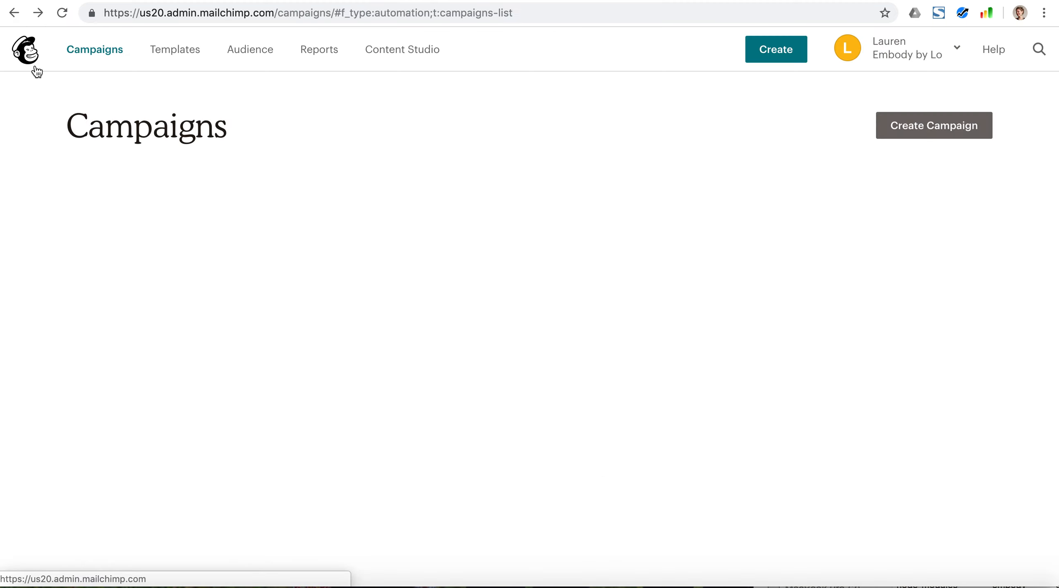
# - Filter the campaigns to automations and open the draft "Mini Course: Practice 1 (copy 01)" for editing
pyautogui.scroll(-4, 279, 413)
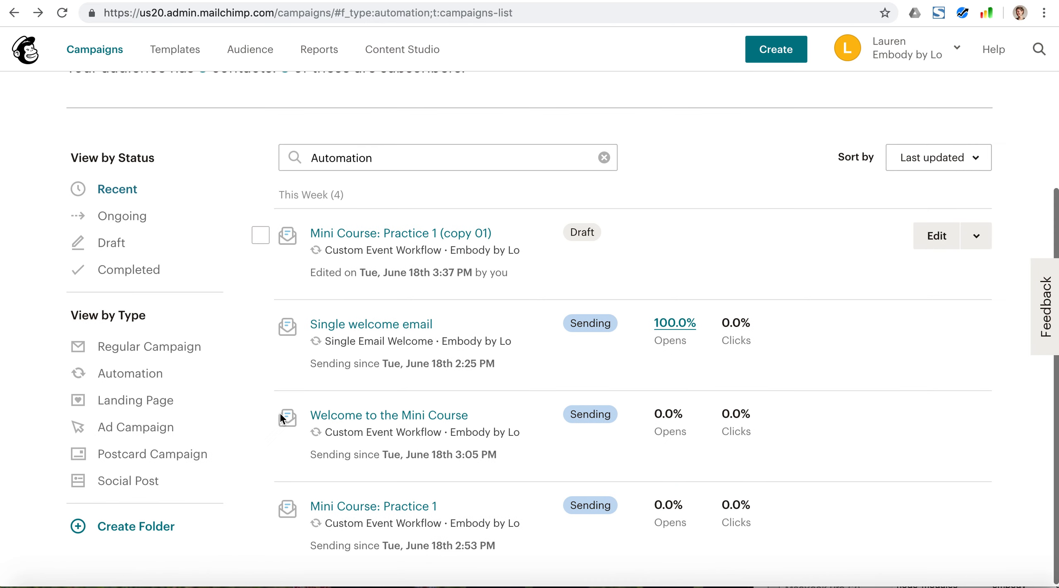
pyautogui.click(130, 373)
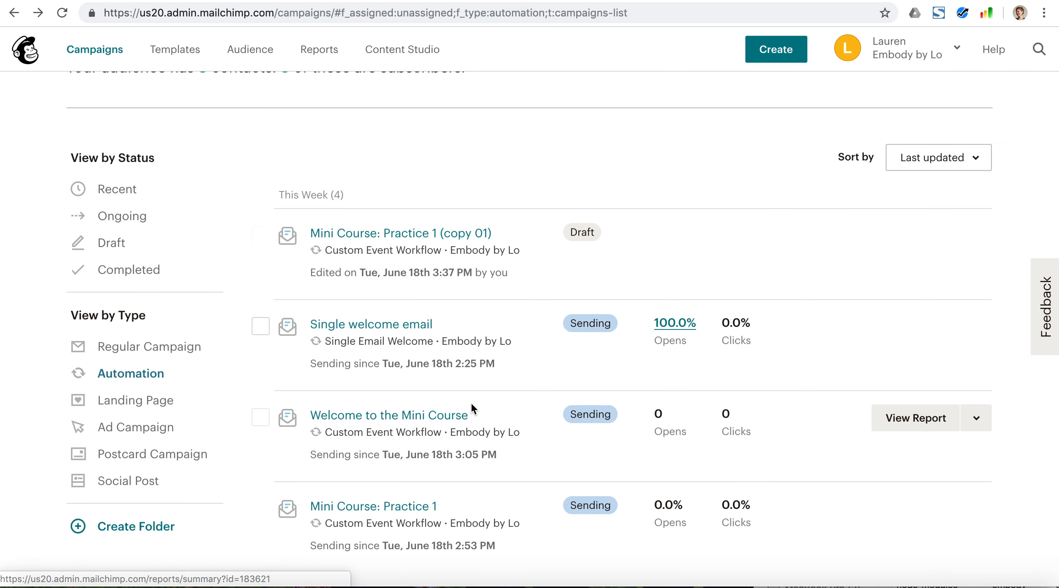
pyautogui.scroll(3, 470, 402)
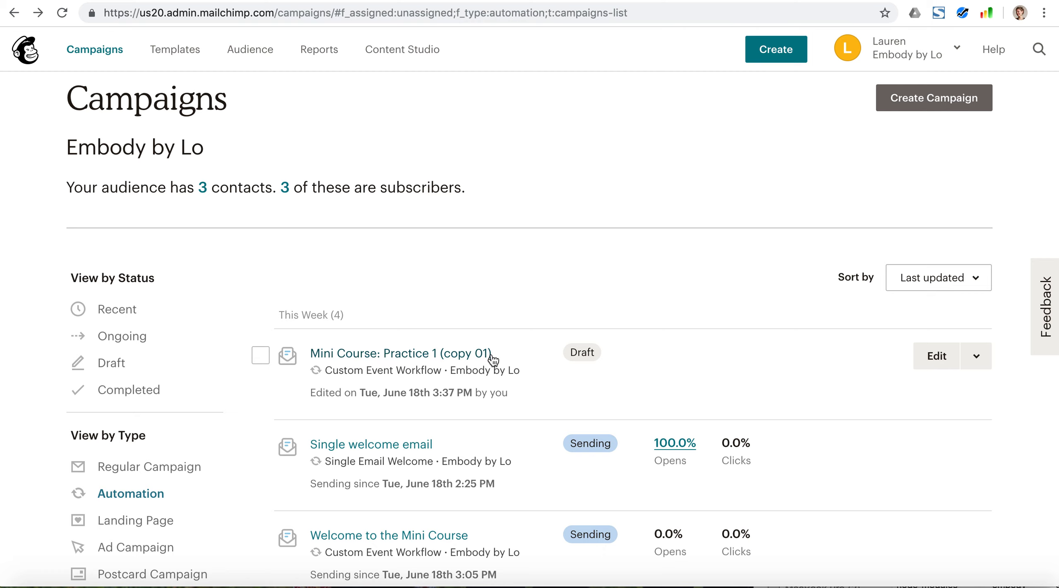
pyautogui.click(942, 358)
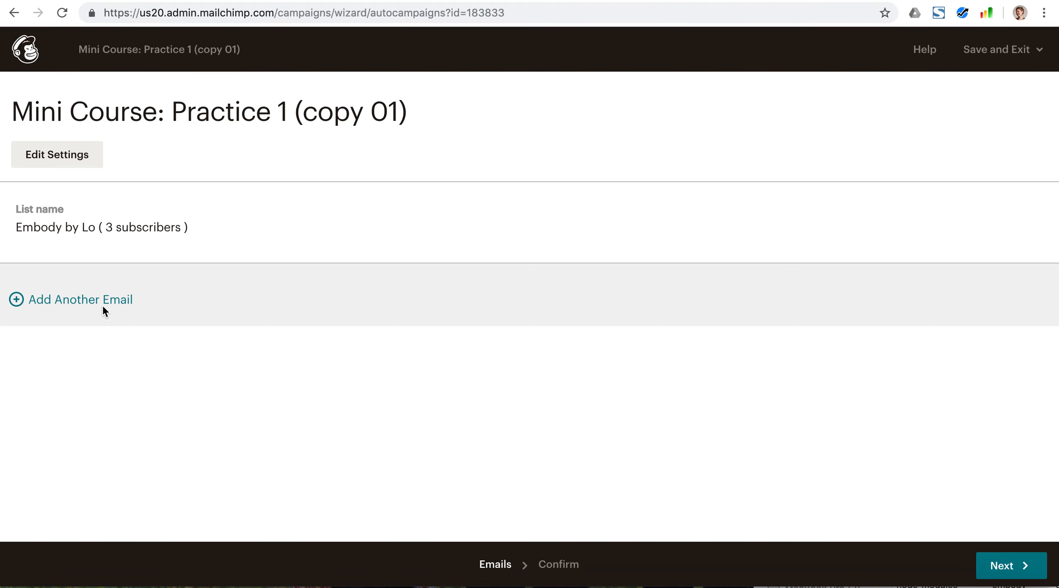
# - Rename the workflow "Mini Course: Practice 2", replace the from name with the sender's short name, and update the settings
pyautogui.click(60, 155)
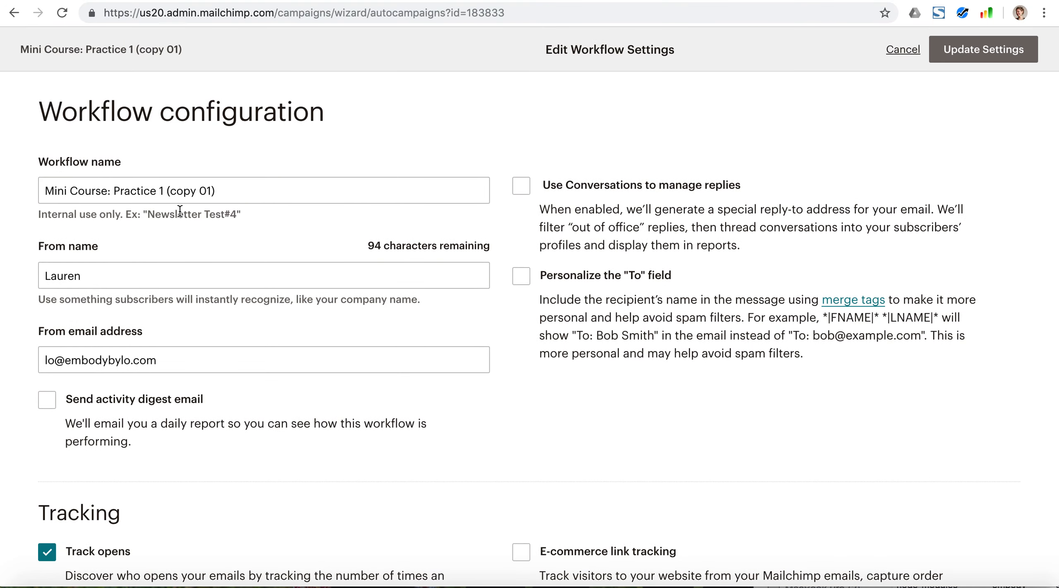
pyautogui.moveTo(159, 193); pyautogui.dragTo(260, 201)
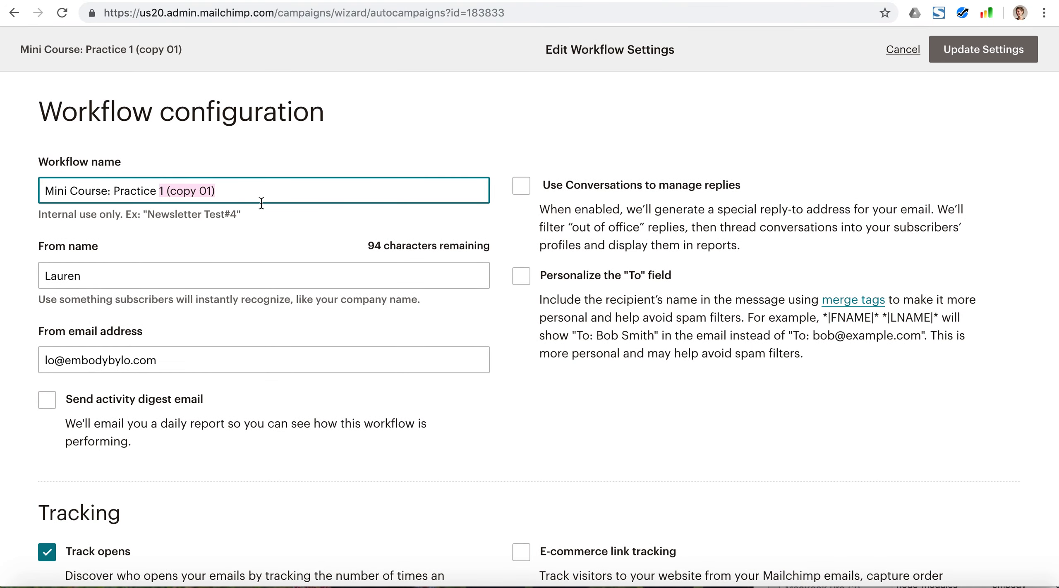
pyautogui.write('2')
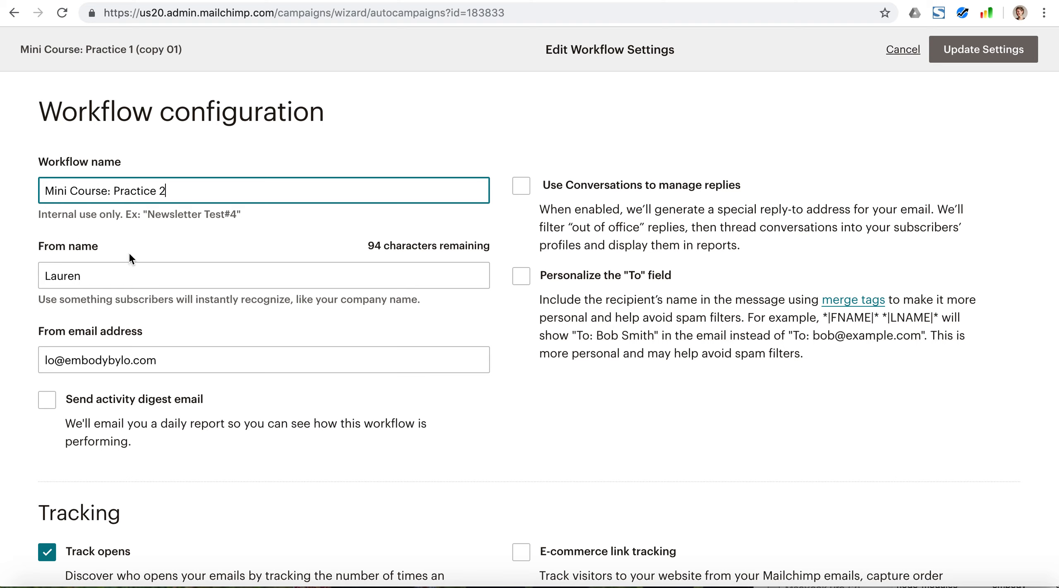
pyautogui.doubleClick(106, 275)
pyautogui.write('Lo')
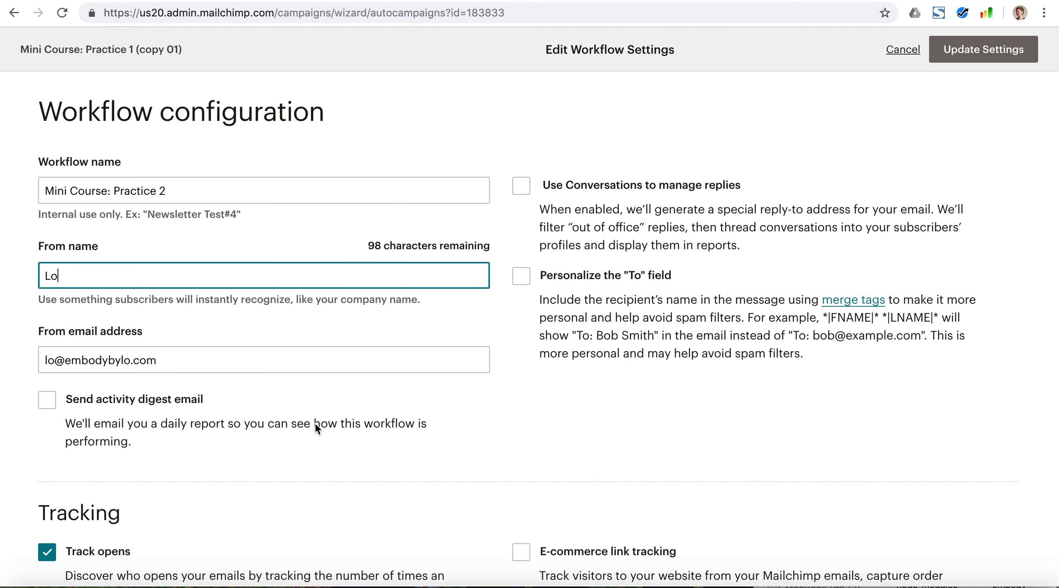
pyautogui.scroll(-8, 354, 459)
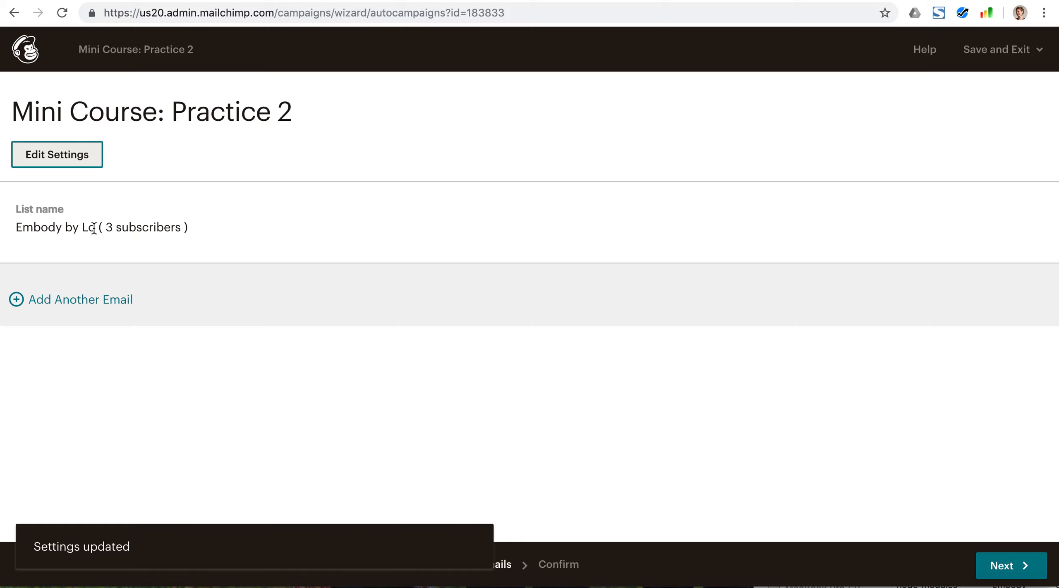
# - Add an email to the workflow and change its trigger to Sent campaign, using the "Practice 1" campaign
pyautogui.click(87, 306)
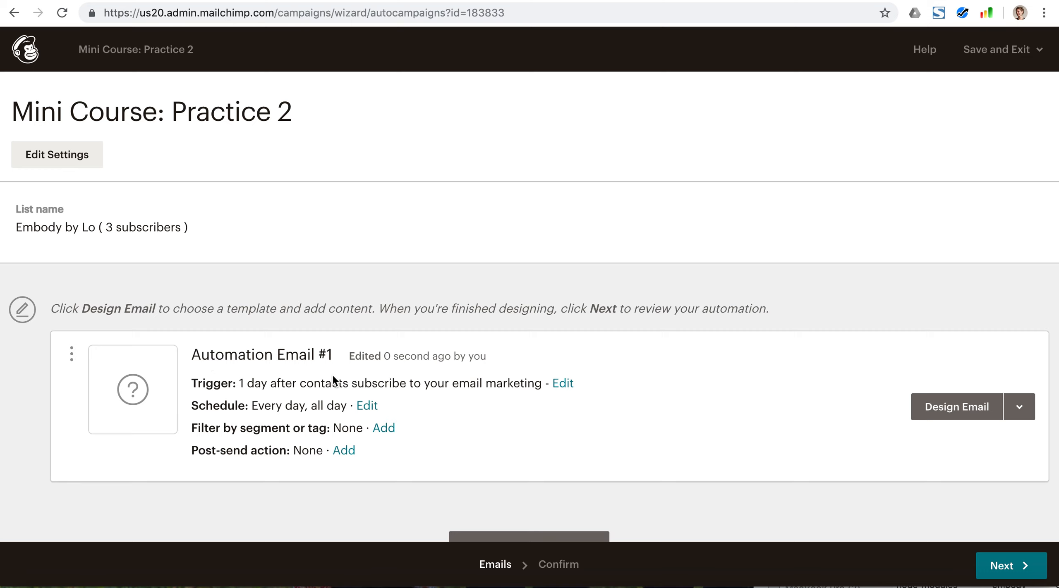
pyautogui.scroll(-1, 411, 417)
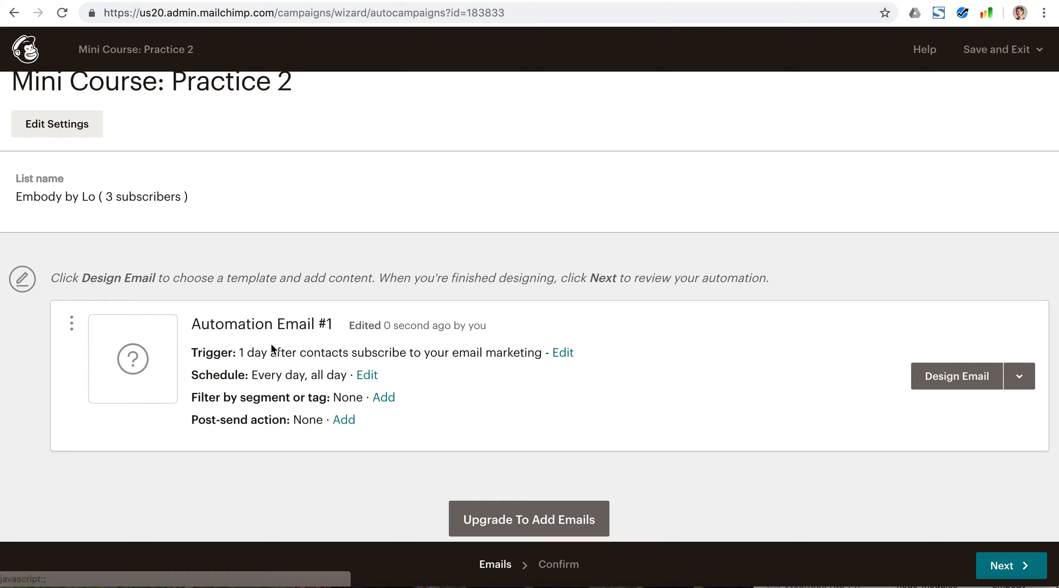
pyautogui.click(563, 355)
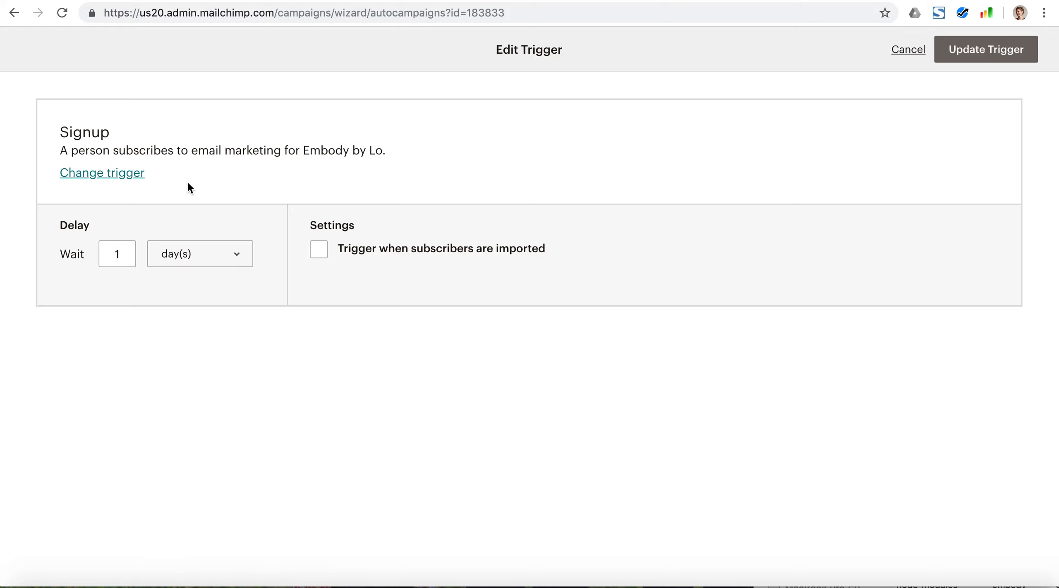
pyautogui.click(100, 176)
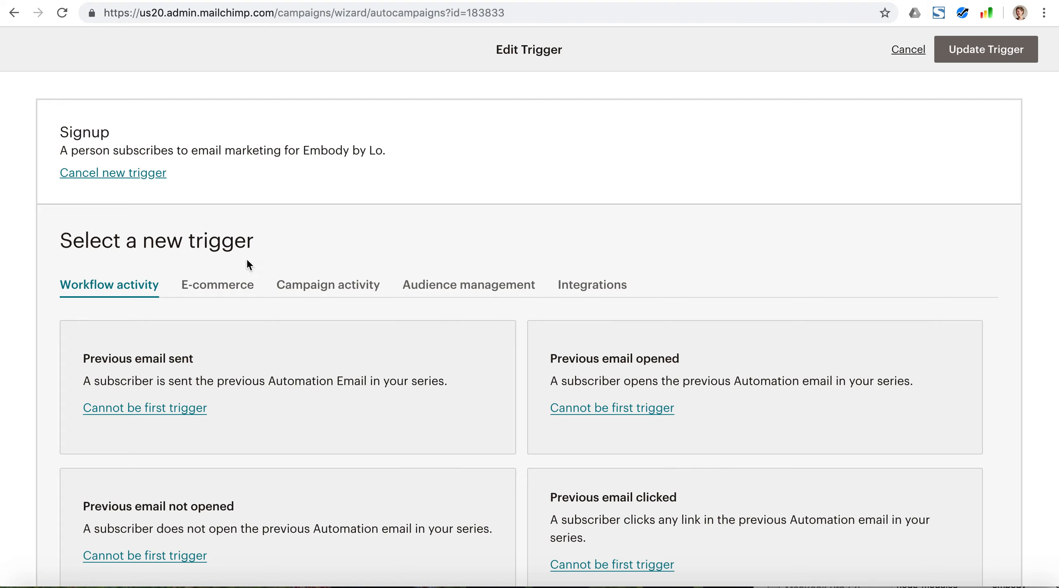
pyautogui.click(321, 287)
pyautogui.scroll(-2, 381, 404)
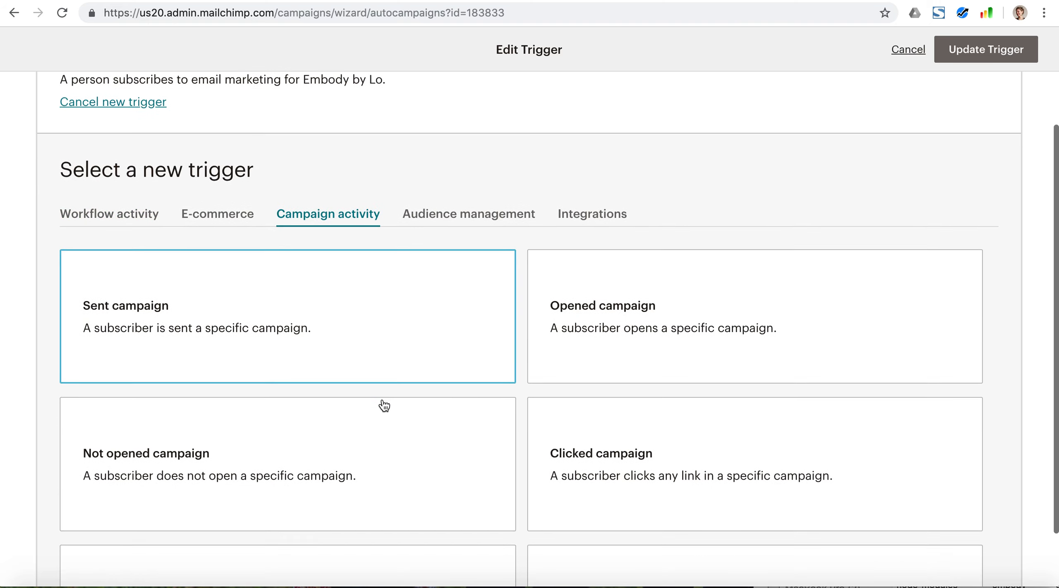
pyautogui.click(163, 325)
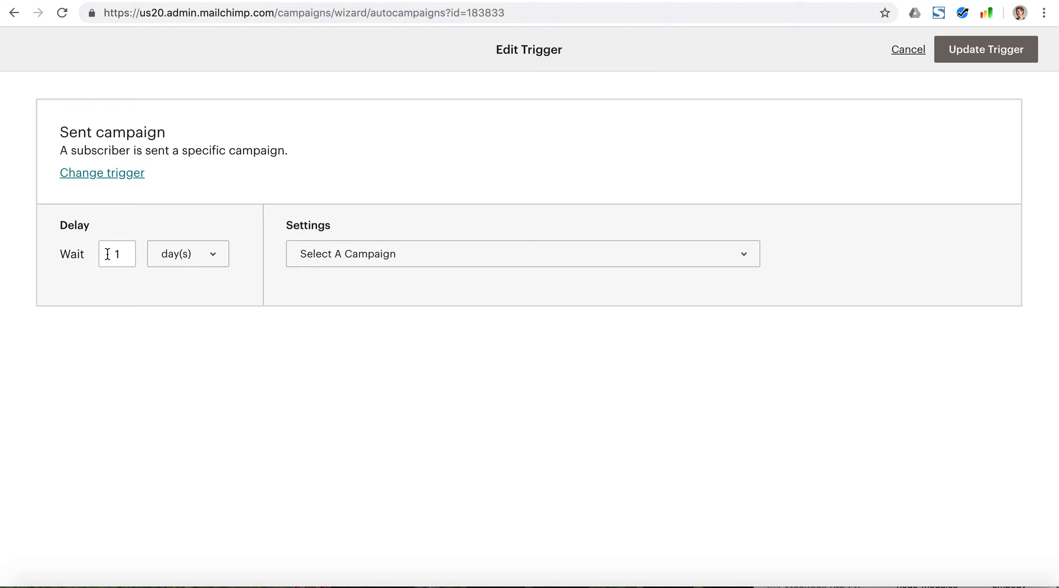
pyautogui.click(371, 261)
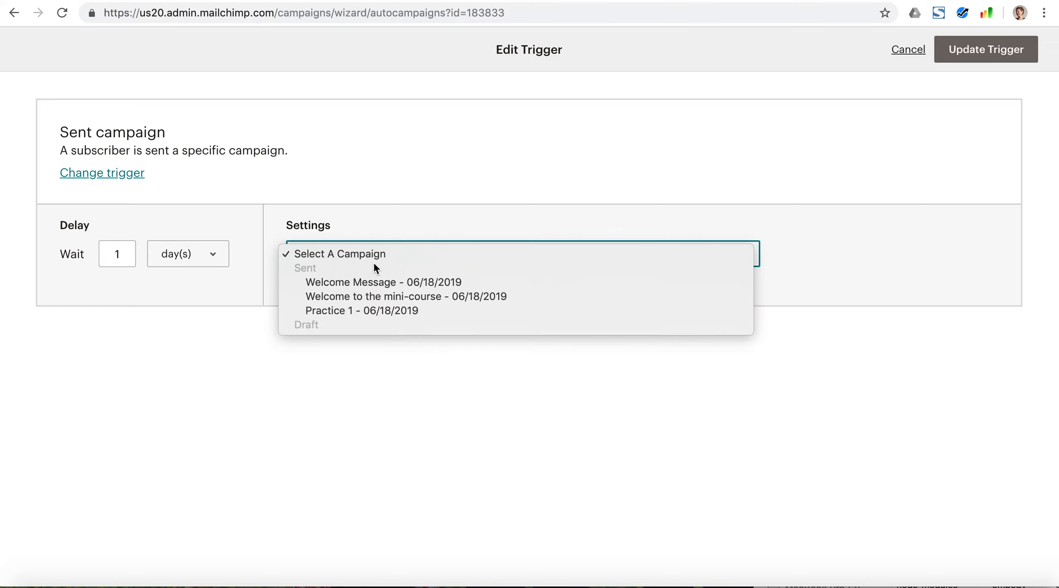
pyautogui.click(380, 311)
pyautogui.click(958, 48)
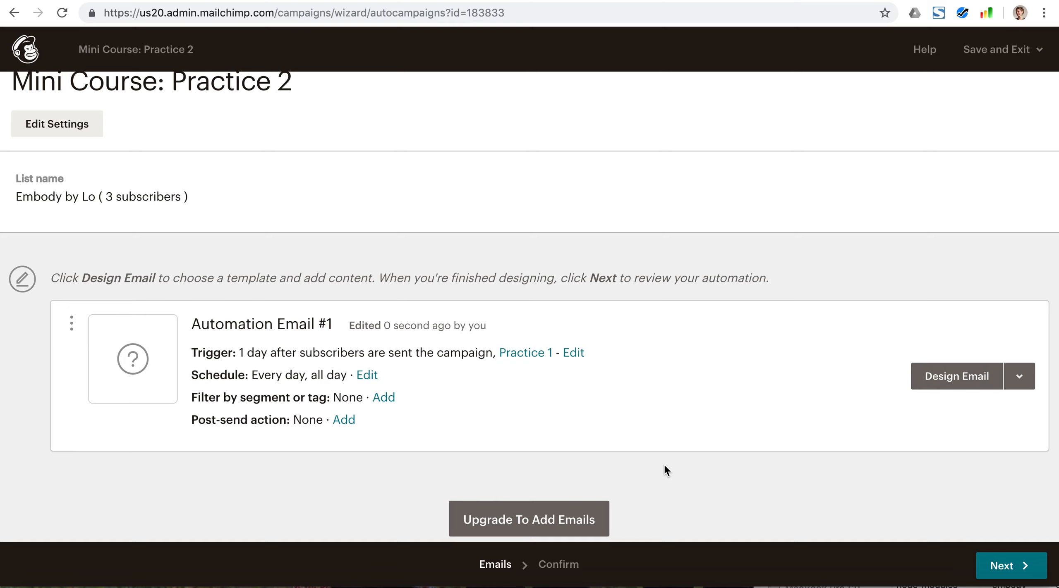
# - Start designing the workflow's automation email and name it "Practice 2"
pyautogui.click(958, 381)
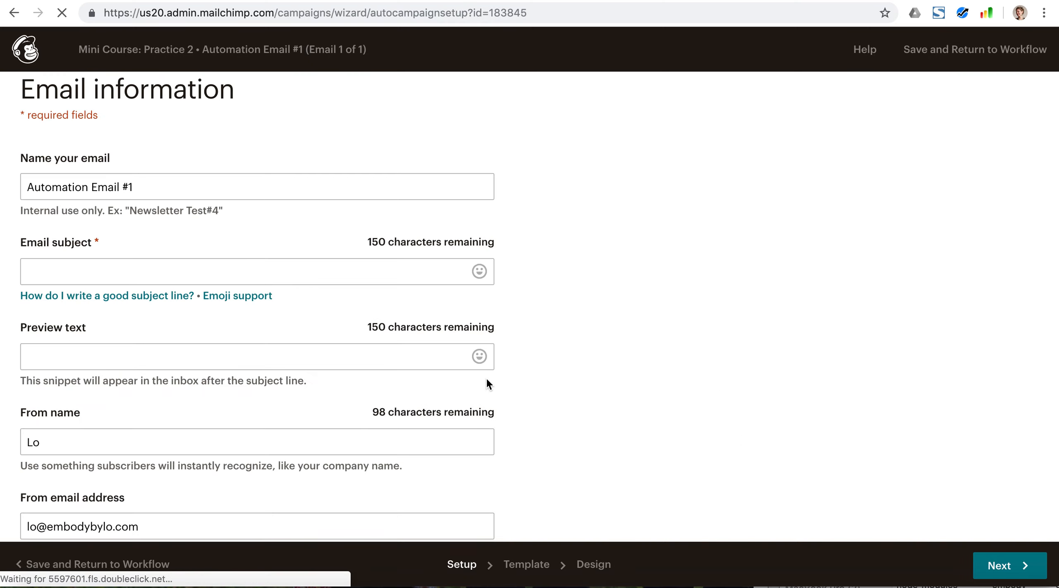
pyautogui.tripleClick(172, 189)
pyautogui.write('Pra')
pyautogui.press('BackSpace')
pyautogui.press('BackSpace')
pyautogui.press('BackSpace')
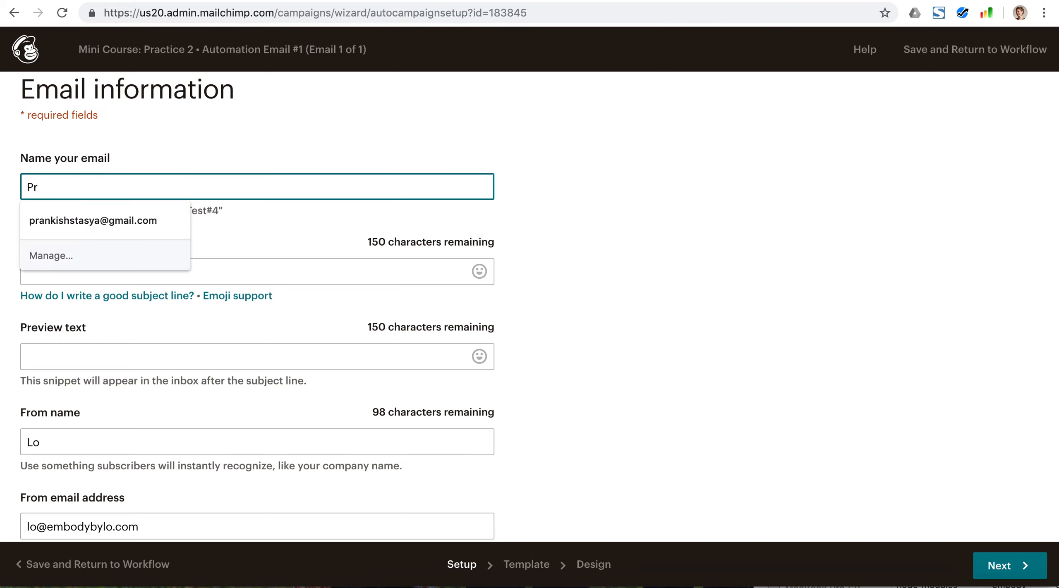
pyautogui.write('Practice 2')
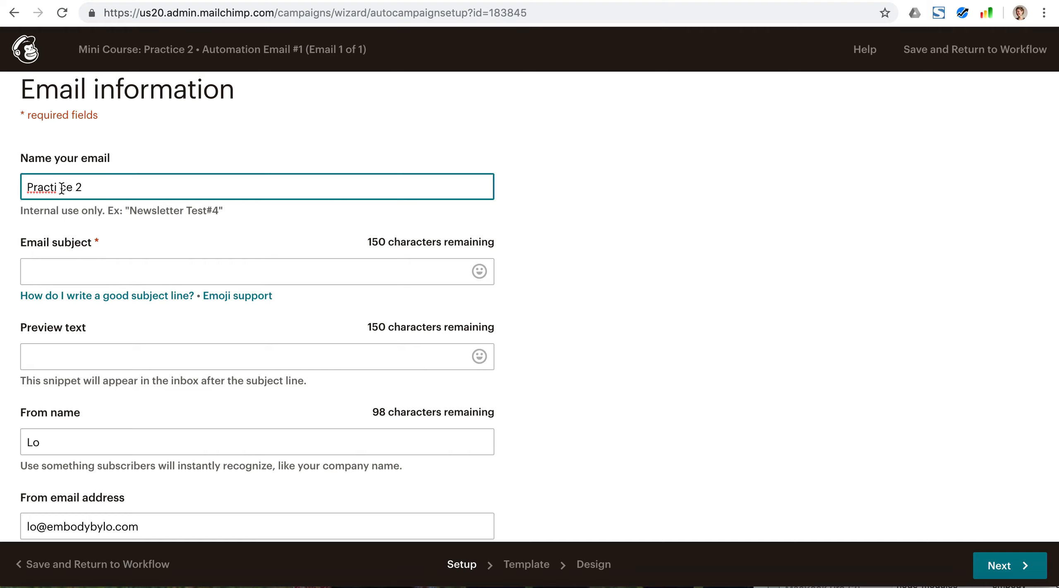
# - Switch to the Embody Free E-book in Google Docs and copy the heading "Day 2: From the Outside Looking In"
pyautogui.click(100, 267)
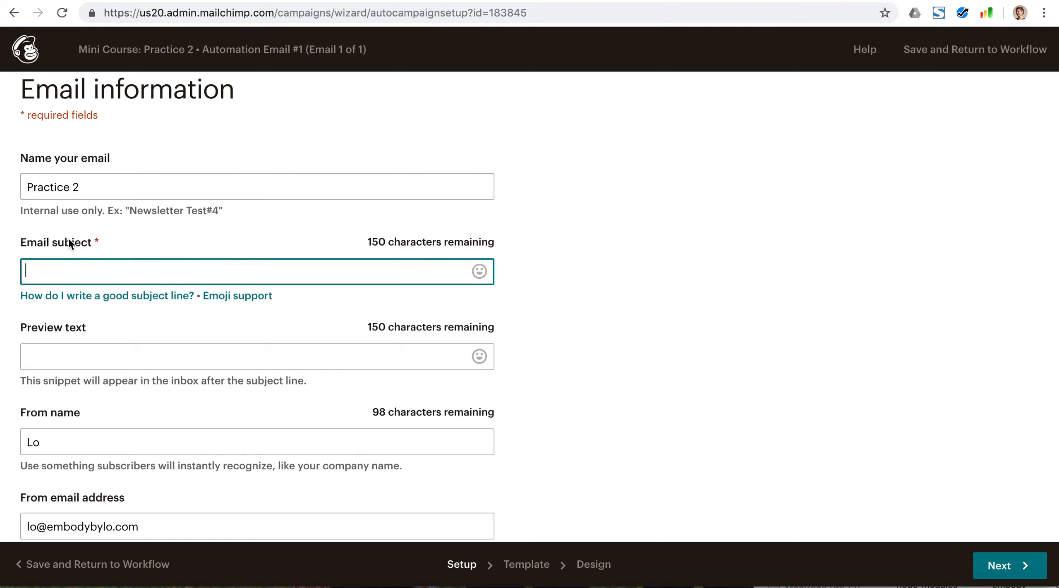
pyautogui.click(286, 1)
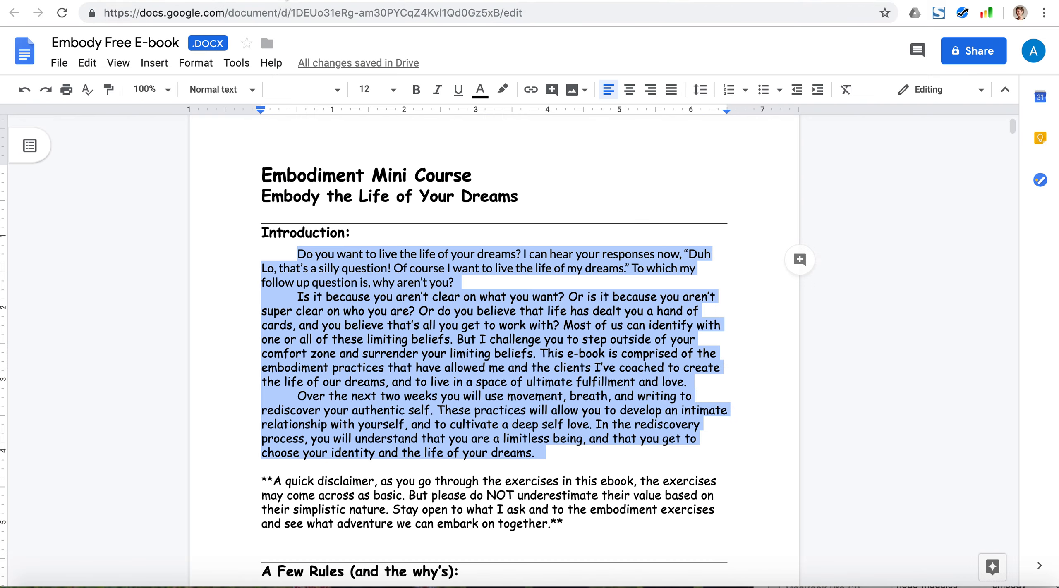
pyautogui.scroll(-10, 341, 350)
pyautogui.scroll(-20, 342, 350)
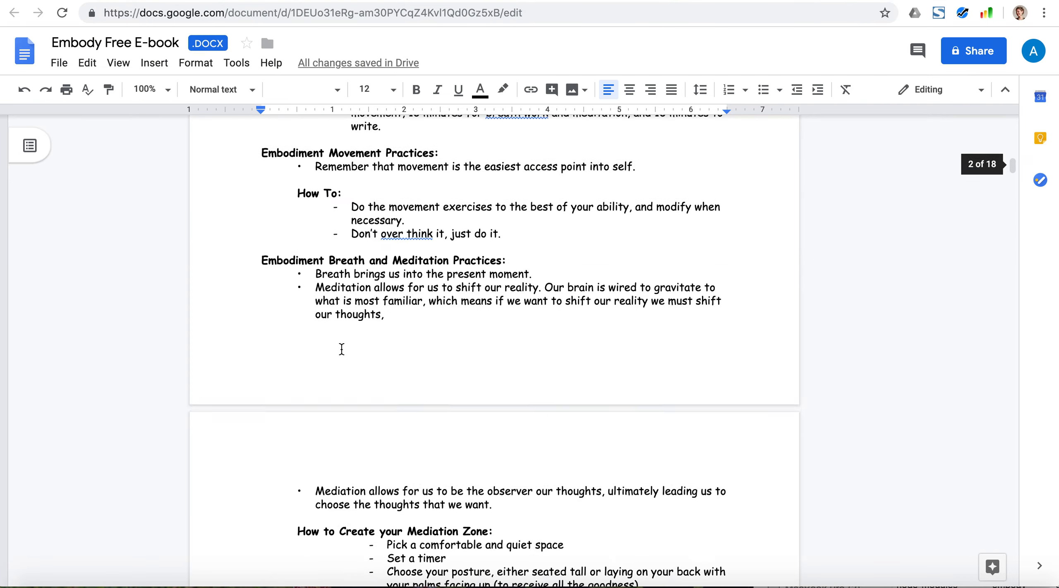
pyautogui.scroll(-1, 342, 349)
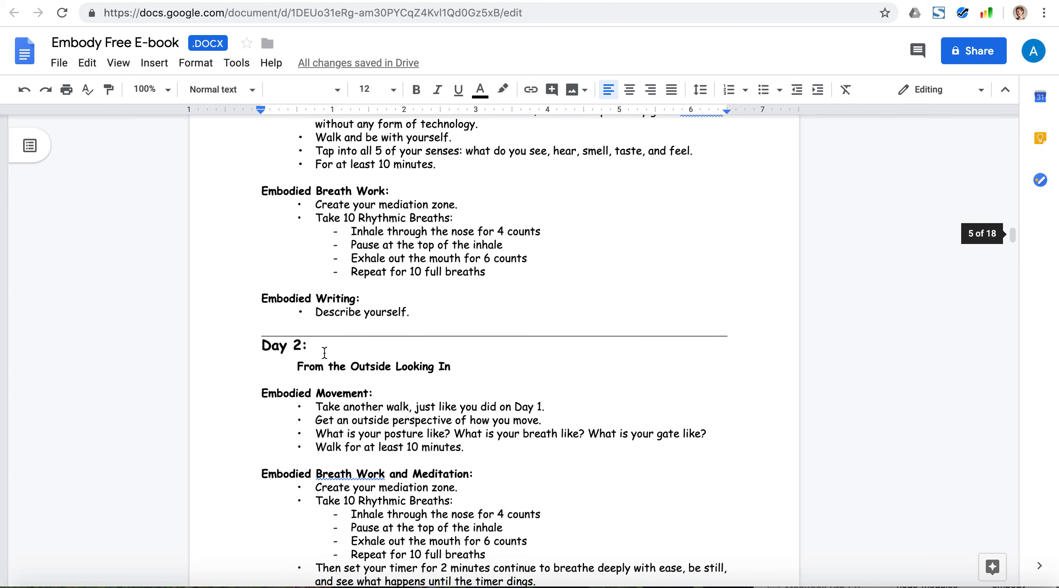
pyautogui.moveTo(262, 342); pyautogui.dragTo(488, 378)
pyautogui.hotkey('ctrl', 'c')
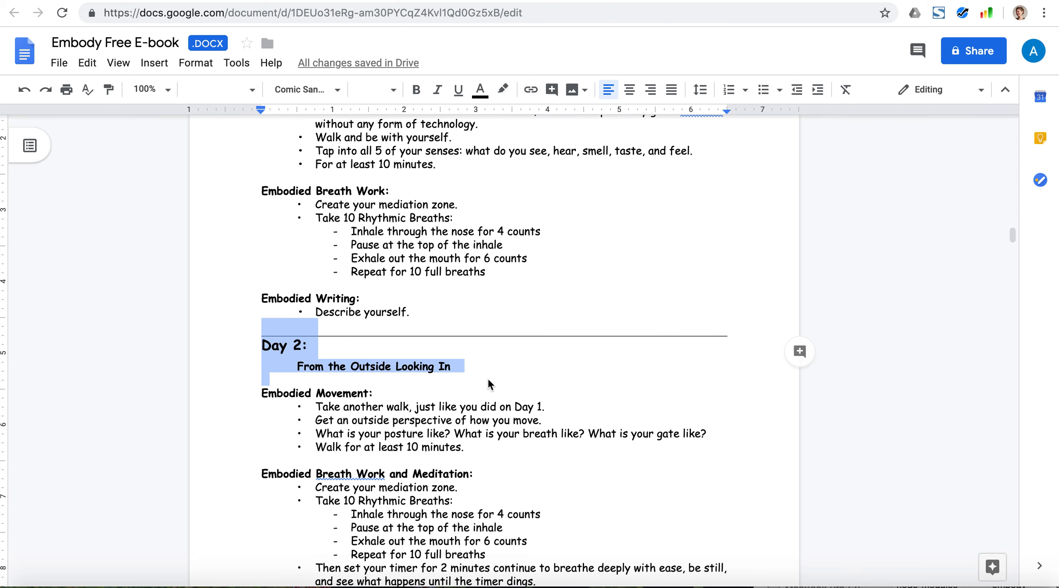
# - Return to Mailchimp and paste the copied heading as the email subject, removing surplus spacing
pyautogui.click(899, 1)
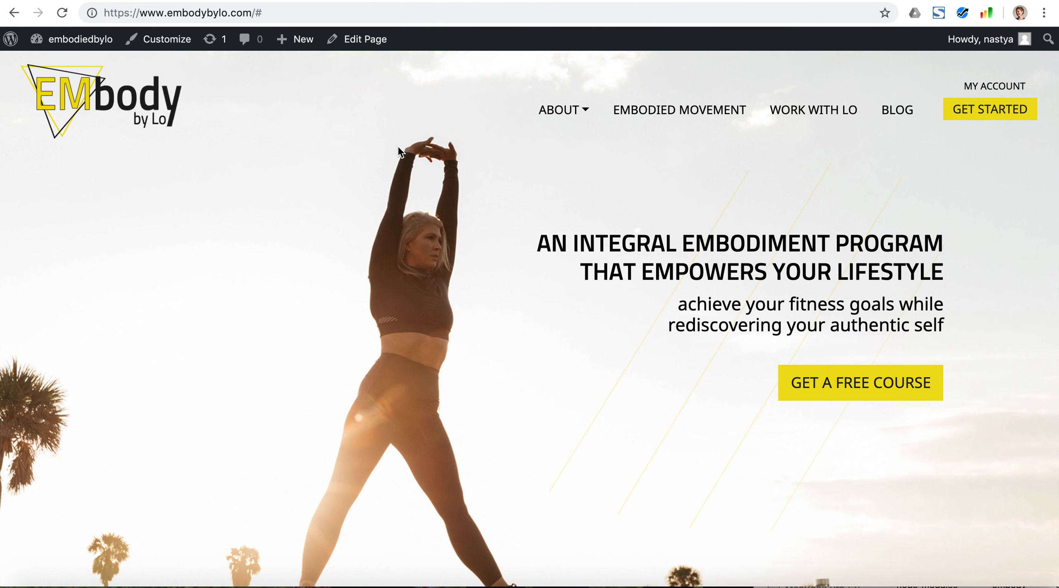
pyautogui.click(818, 2)
pyautogui.hotkey('ctrl', 'v')
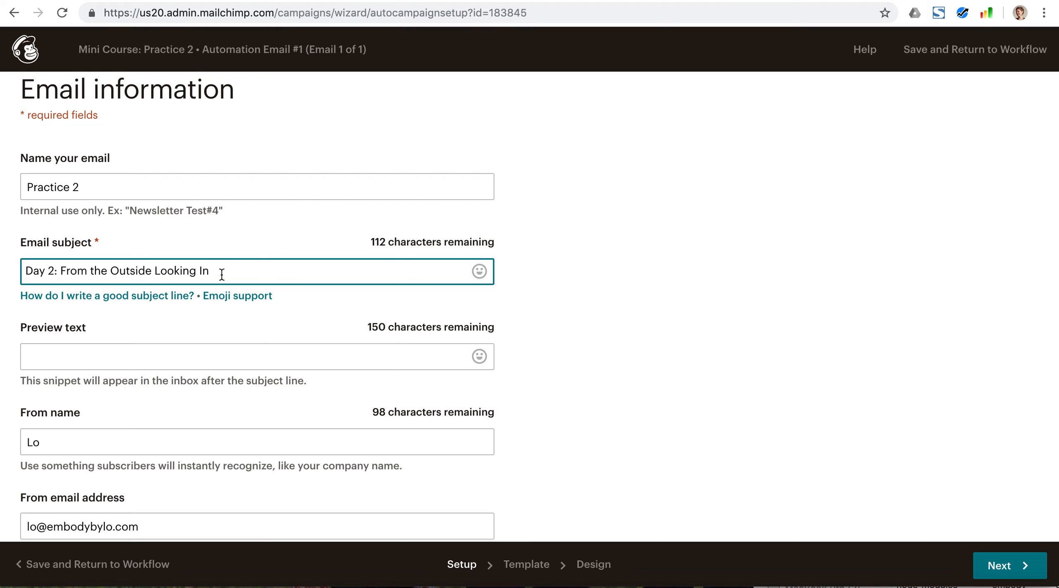
pyautogui.press('BackSpace')
pyautogui.press('BackSpace')
pyautogui.click(24, 271)
# - Append "[Embodiment Course]" to the end of the email subject
pyautogui.click(235, 269)
pyautogui.write('[Embdoiment')
pyautogui.press('BackSpace')
pyautogui.press('BackSpace')
pyautogui.press('BackSpace')
pyautogui.press('BackSpace')
pyautogui.press('BackSpace')
pyautogui.press('BackSpace')
pyautogui.press('BackSpace')
pyautogui.write('odiment Course')
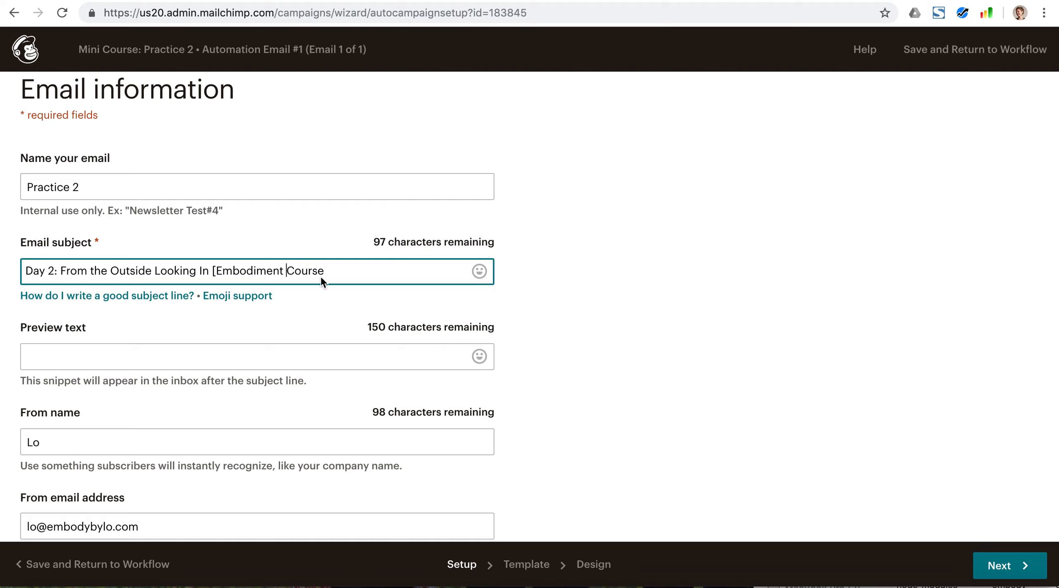
pyautogui.write(']')
# - Leave the preview text empty and continue from the email information to the template selection
pyautogui.scroll(-1, 244, 373)
pyautogui.click(127, 340)
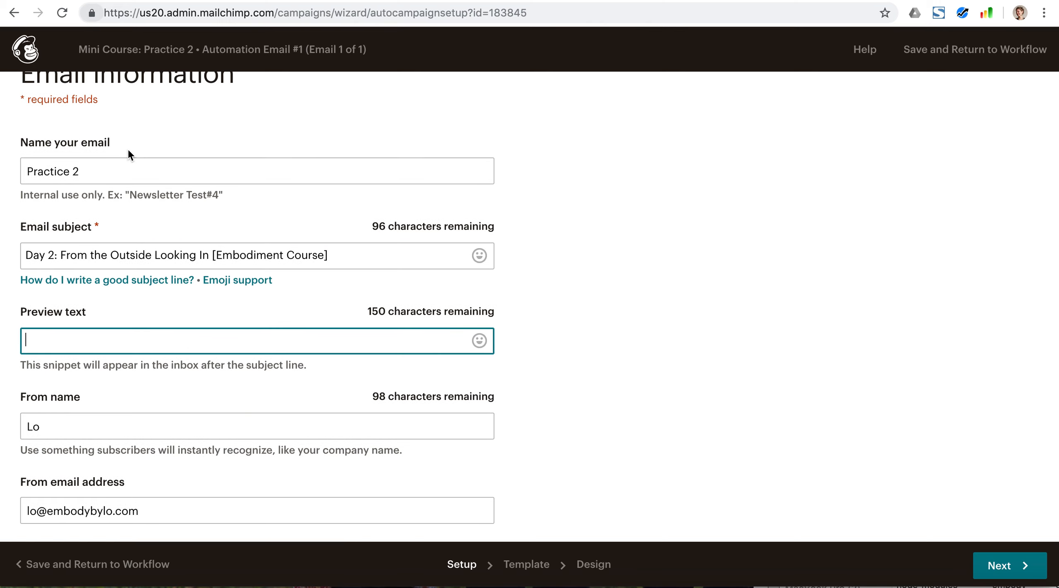
pyautogui.scroll(-1, 161, 397)
pyautogui.click(1009, 573)
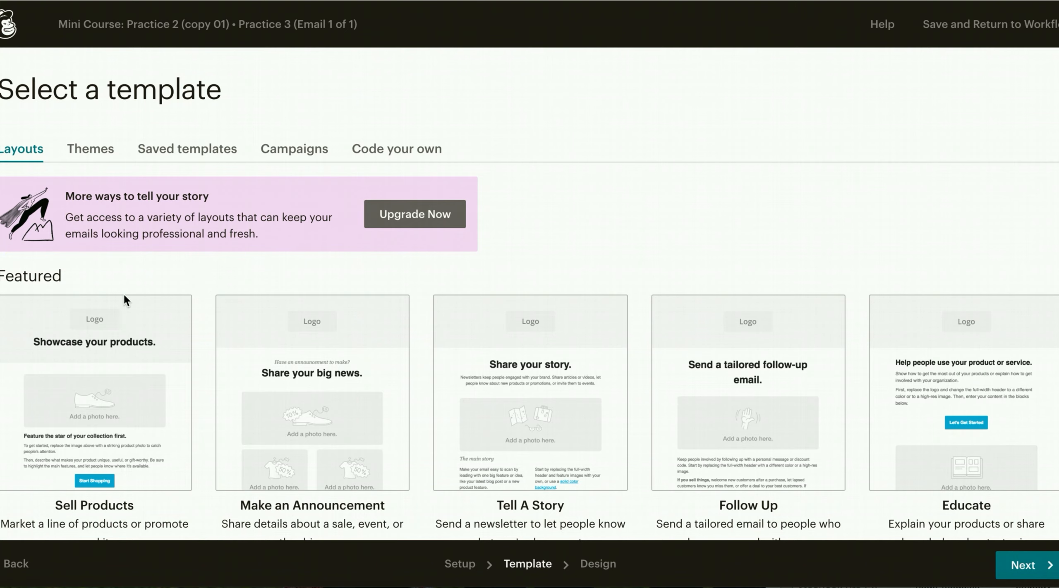
# - Browse the basic layouts, then choose the earlier campaign "Practice 1" as the template for the Practice 3 email
pyautogui.scroll(-7, 124, 299)
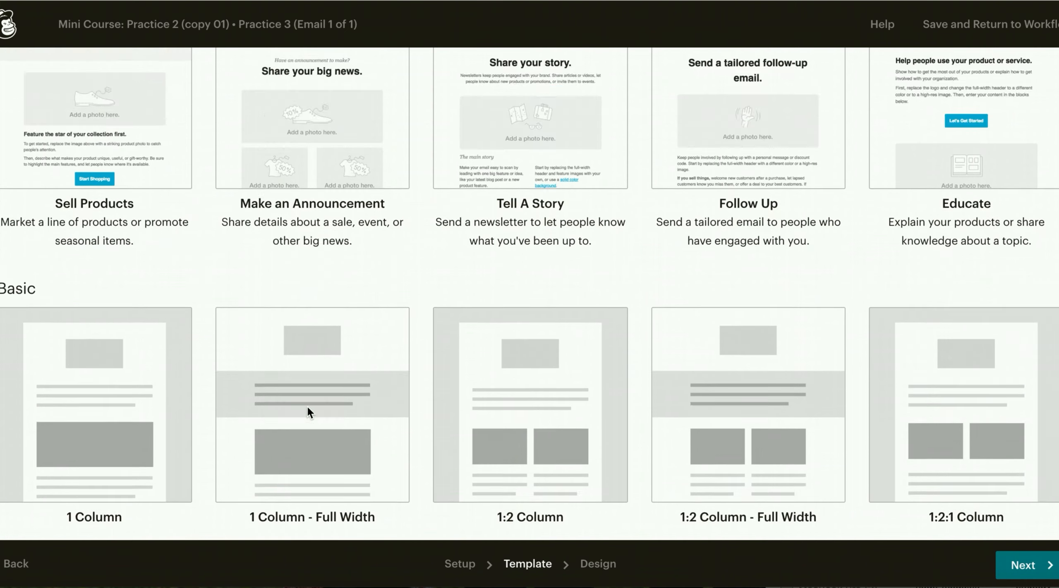
pyautogui.scroll(7, 307, 406)
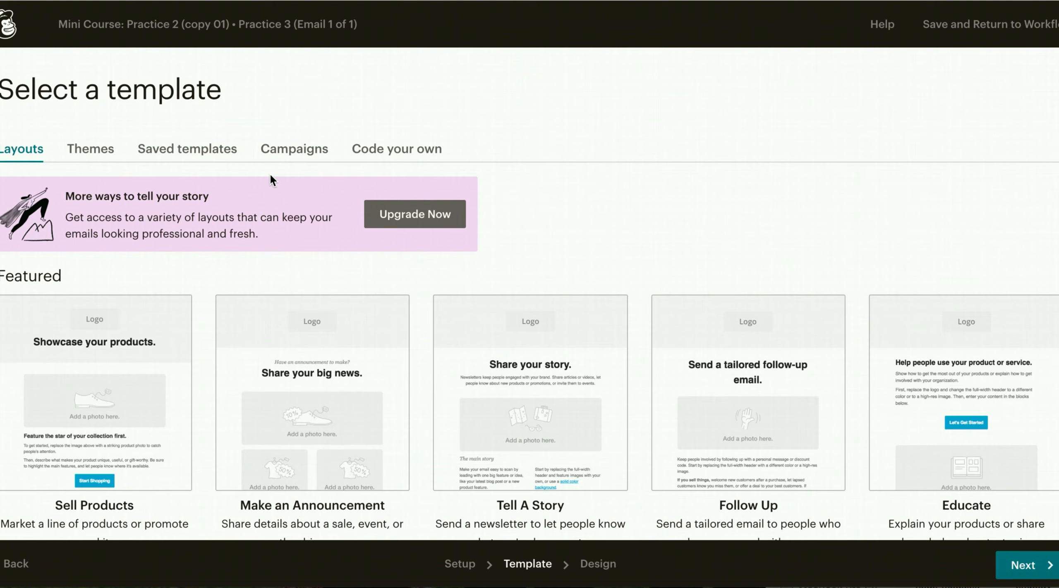
pyautogui.click(303, 148)
pyautogui.scroll(-1, 362, 329)
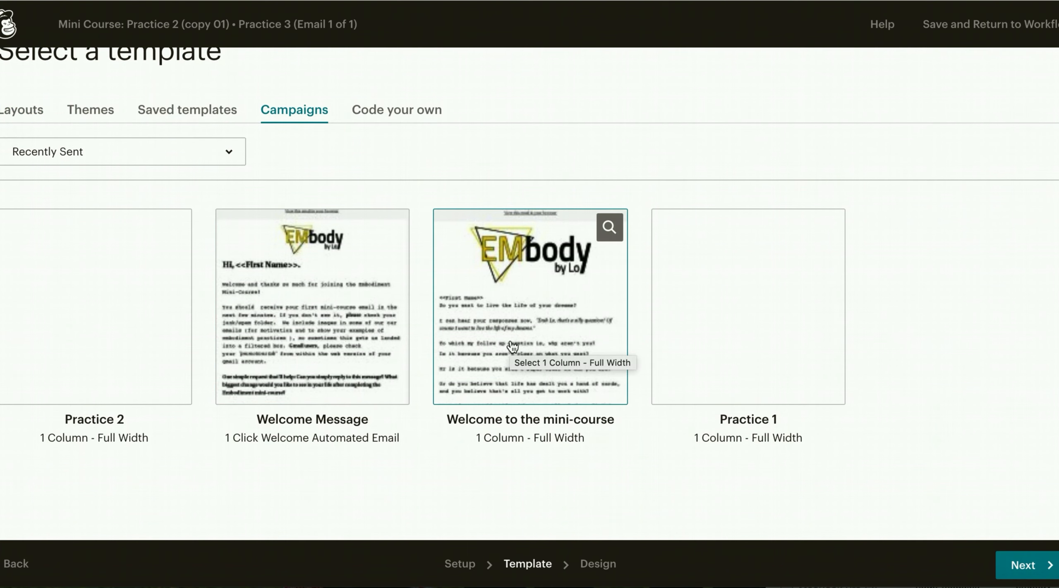
pyautogui.click(725, 378)
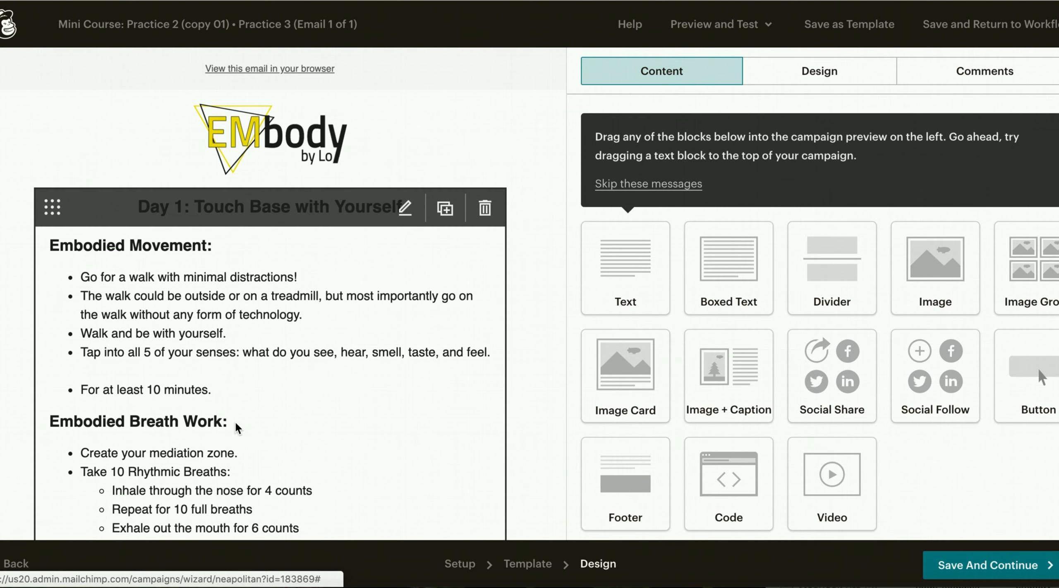
# - Look over the email's content and open the "Day 1: Touch Base with Yourself" text block for editing
pyautogui.scroll(-3, 237, 427)
pyautogui.scroll(3, 237, 426)
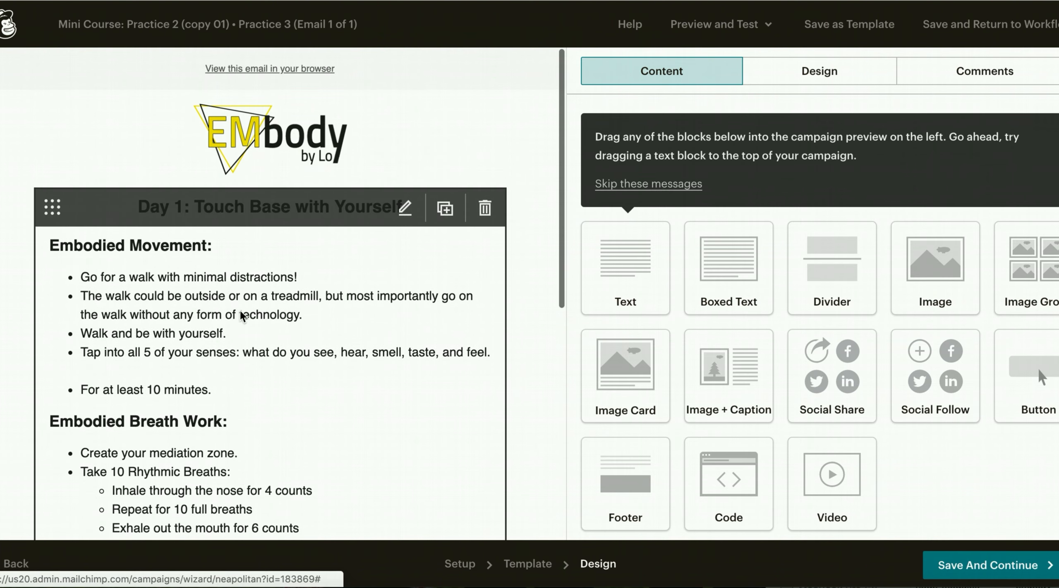
pyautogui.click(247, 219)
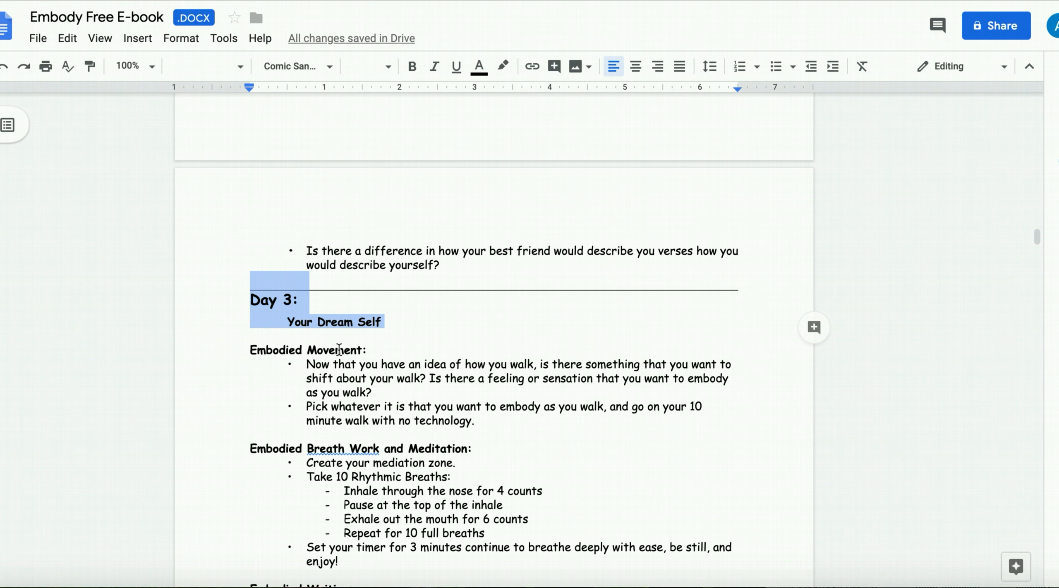
# - Switch to the Embody Free E-book in Google Docs and copy the heading "Day 3: Your Dream Self"
pyautogui.click(375, 329)
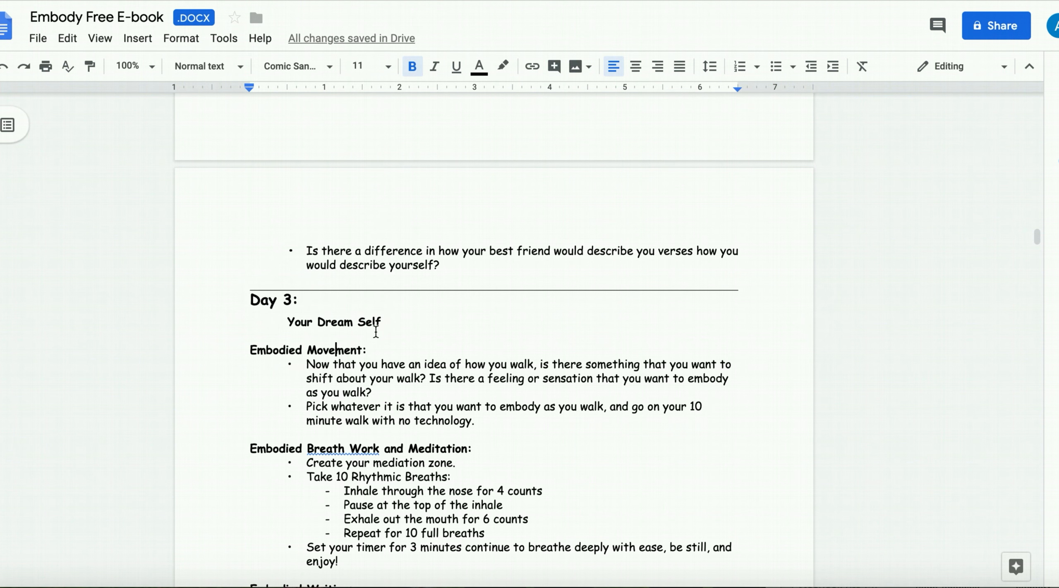
pyautogui.moveTo(388, 327); pyautogui.dragTo(251, 282)
pyautogui.hotkey('ctrl', 'c')
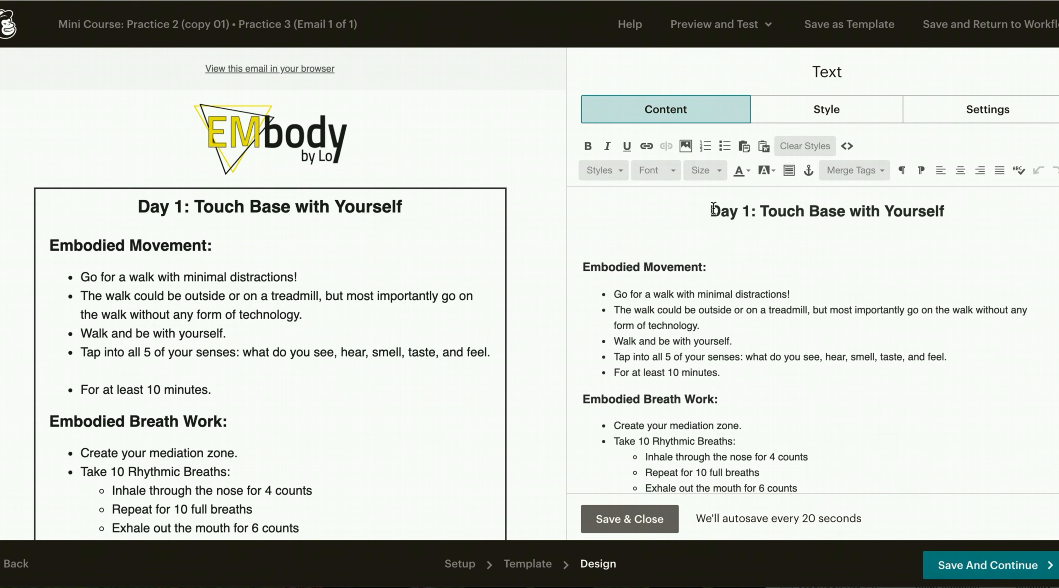
# - Return to Mailchimp and change the text block's heading to "Day 3: Your Dream Self", removing the leftover pasted lines
pyautogui.click(754, 211)
pyautogui.moveTo(745, 211); pyautogui.dragTo(916, 222)
pyautogui.write('3')
pyautogui.hotkey('ctrl', 'v')
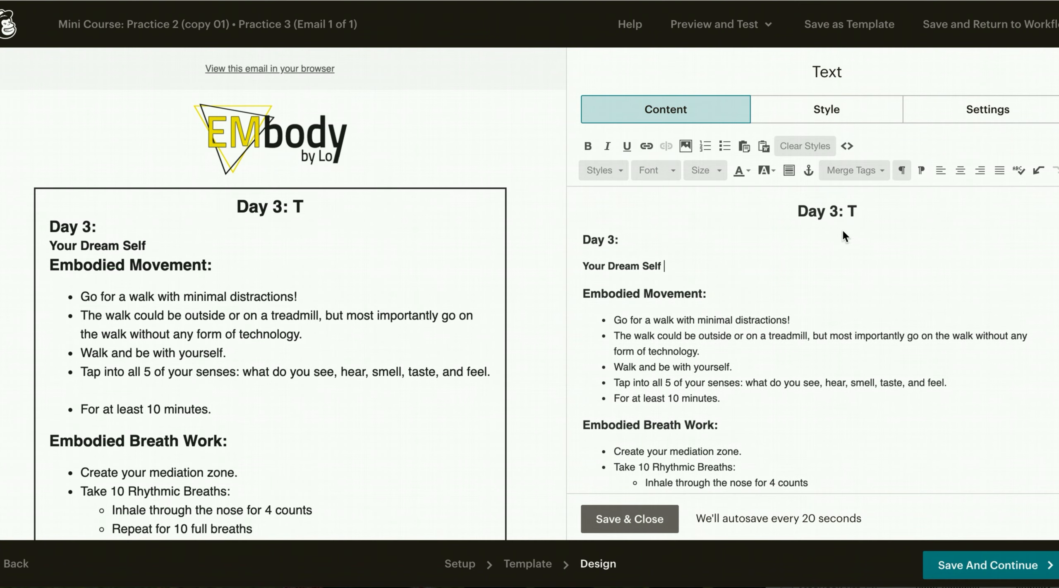
pyautogui.moveTo(638, 253); pyautogui.dragTo(587, 235)
pyautogui.press('BackSpace')
pyautogui.press('BackSpace')
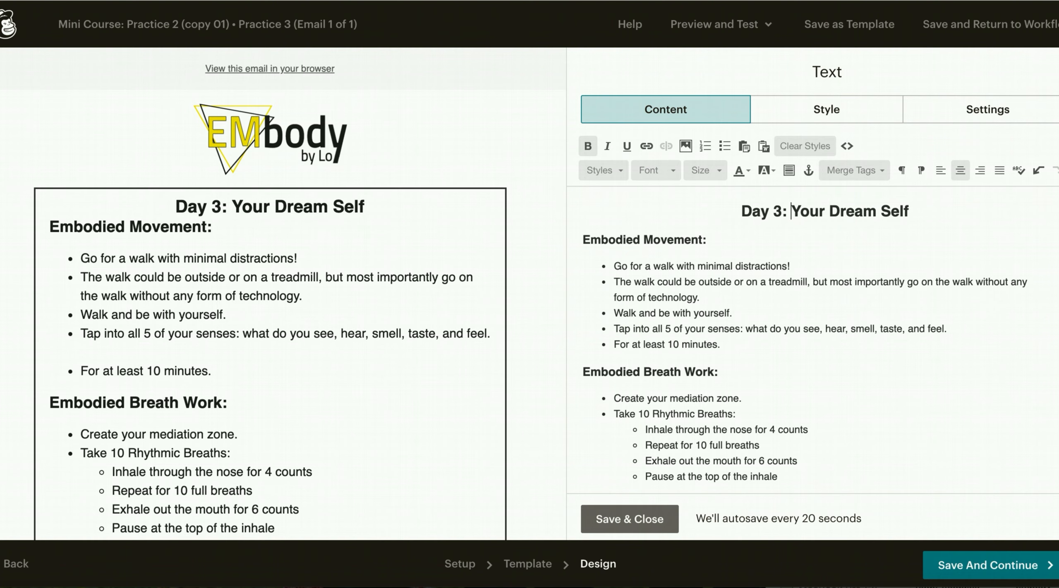
pyautogui.press('BackSpace')
# - Switch to the e-book in Google Docs and copy the two Day 3 bullets under Embodied Movement
pyautogui.click(703, 280)
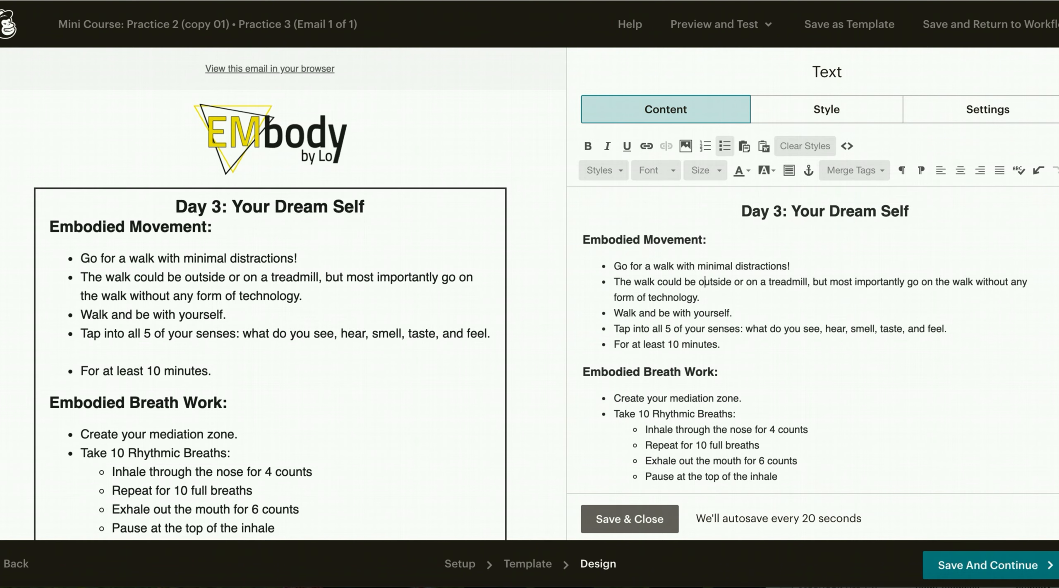
pyautogui.click(289, 1)
pyautogui.click(339, 401)
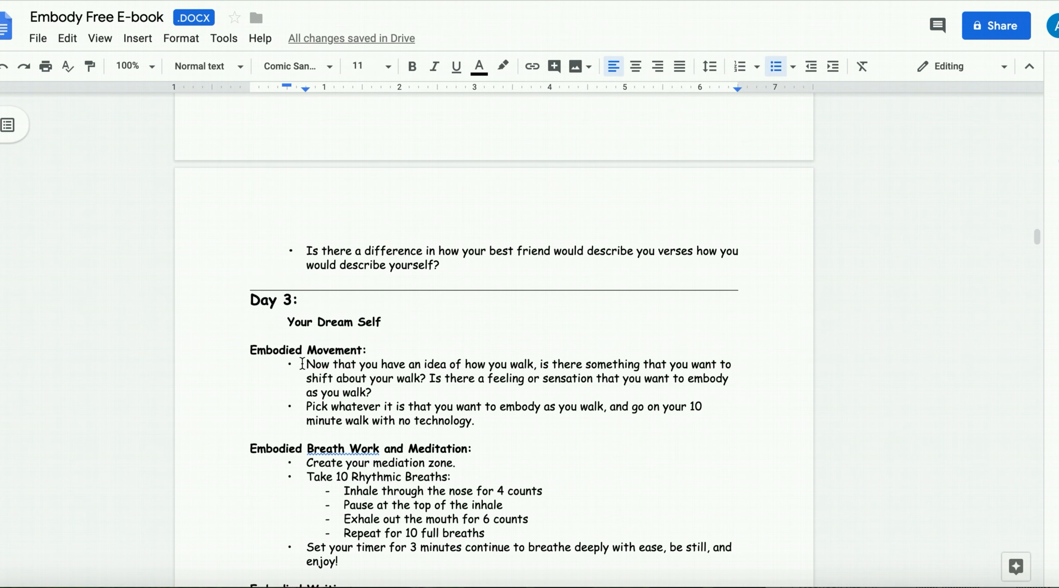
pyautogui.moveTo(306, 364); pyautogui.dragTo(502, 428)
pyautogui.hotkey('ctrl', 'c')
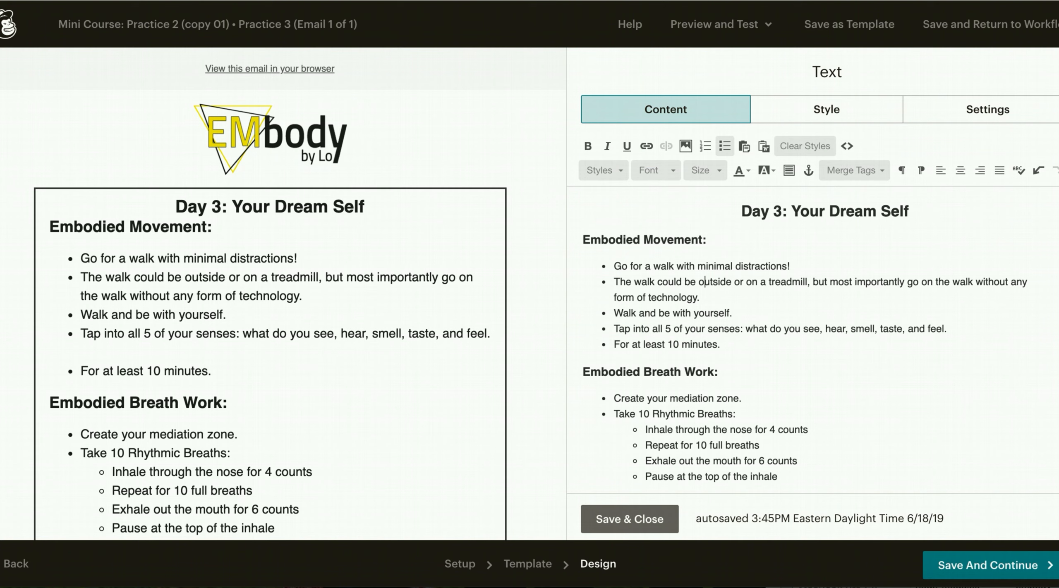
# - Replace the bullets under Embodied Movement in the Mailchimp email with the copied text and clear its styles
pyautogui.moveTo(614, 266); pyautogui.dragTo(747, 357)
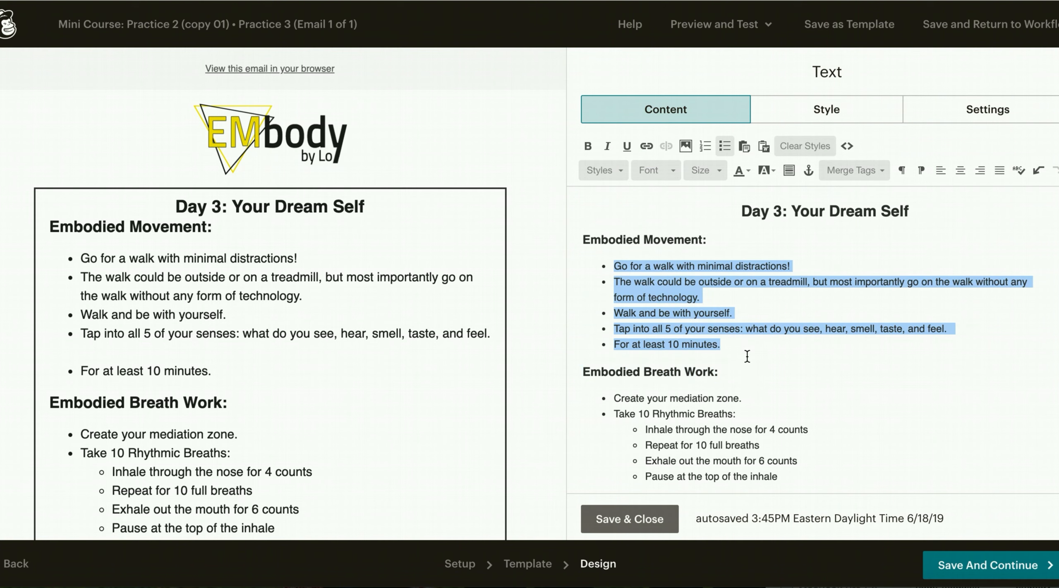
pyautogui.hotkey('ctrl', 'v')
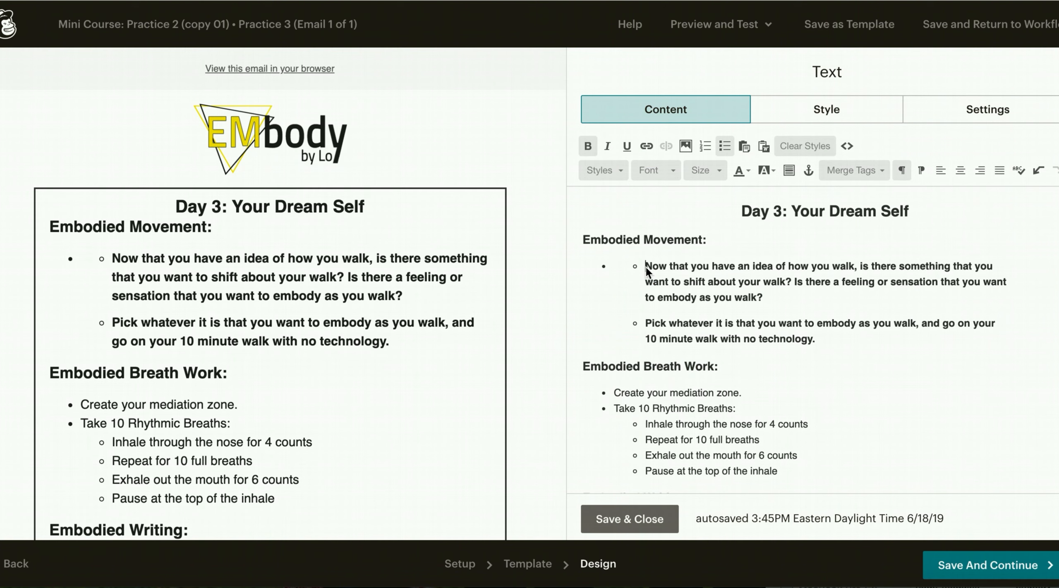
pyautogui.moveTo(815, 340); pyautogui.dragTo(611, 270)
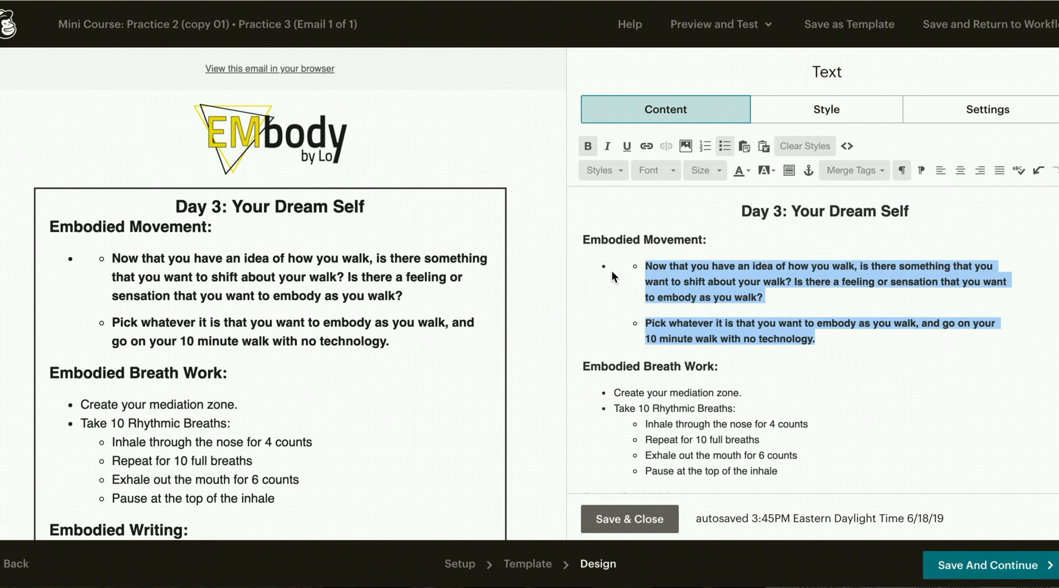
pyautogui.click(798, 147)
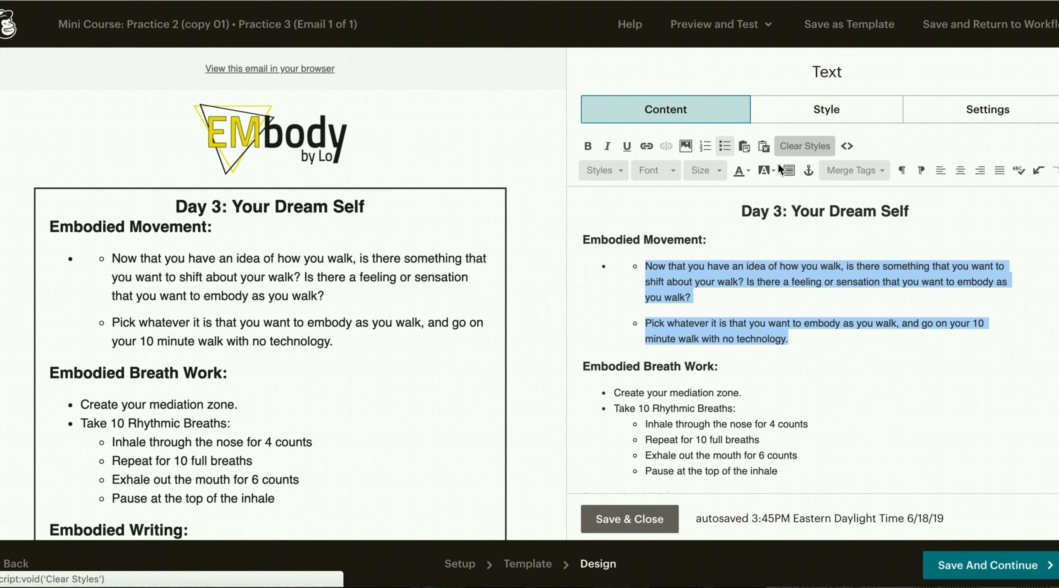
# - Outdent the two pasted Embodied Movement bullets so both sit at the first list level
pyautogui.click(645, 266)
pyautogui.hotkey('shift', 'Tab')
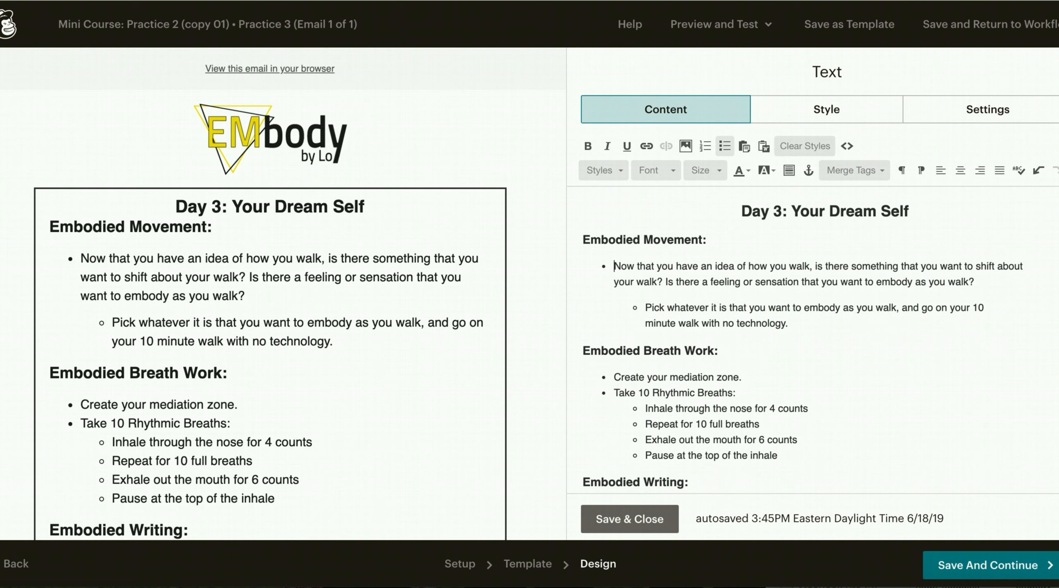
pyautogui.click(644, 307)
pyautogui.press('BackSpace')
pyautogui.press('Return')
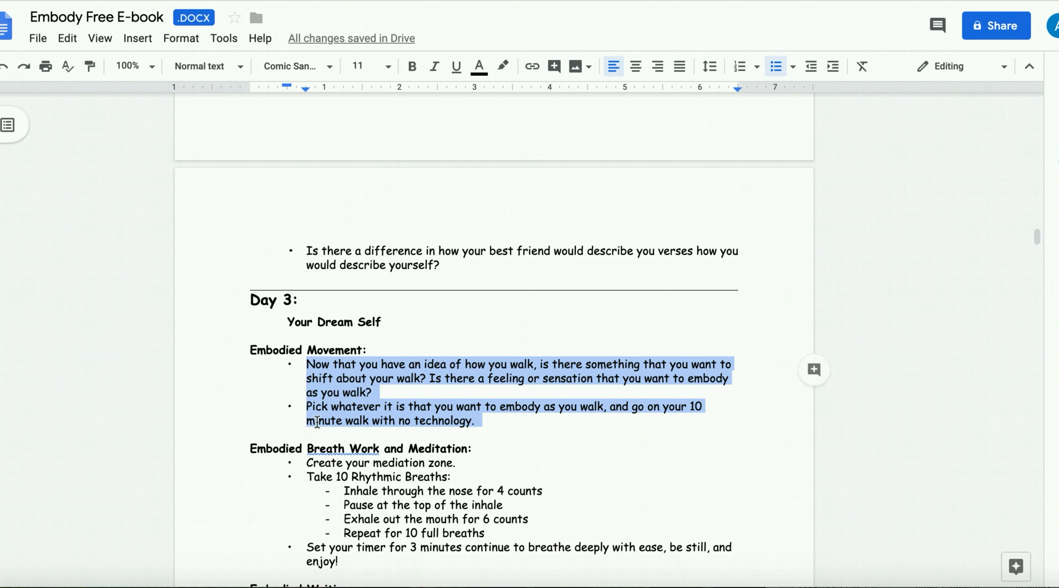
# - In the Google Docs e-book, copy the Day 3 list from "Take 10 Rhythmic Breaths:" through the 3-minute timer bullet
pyautogui.scroll(-5, 318, 422)
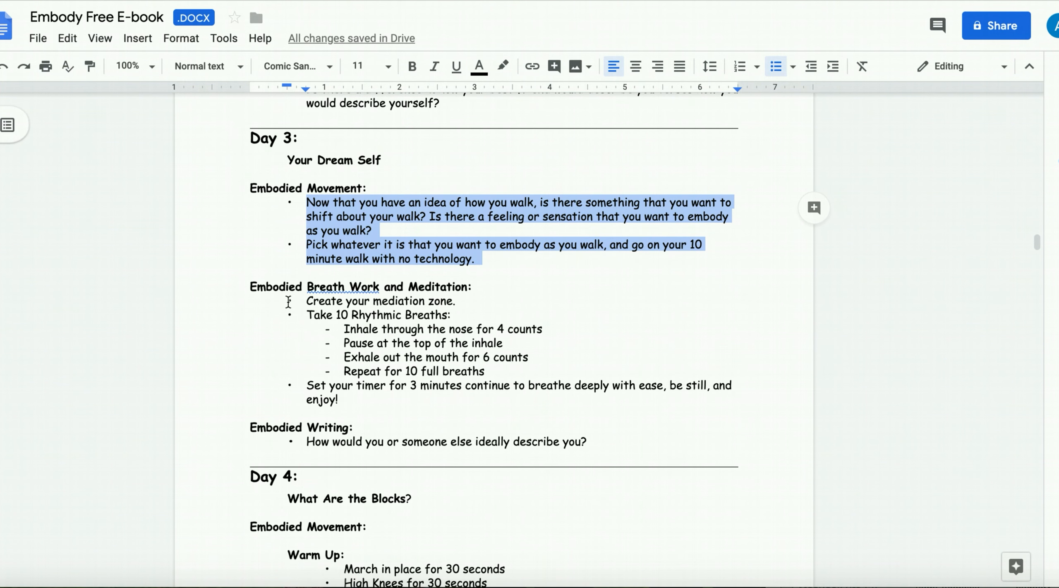
pyautogui.moveTo(290, 310); pyautogui.dragTo(359, 400)
pyautogui.hotkey('ctrl', 'c')
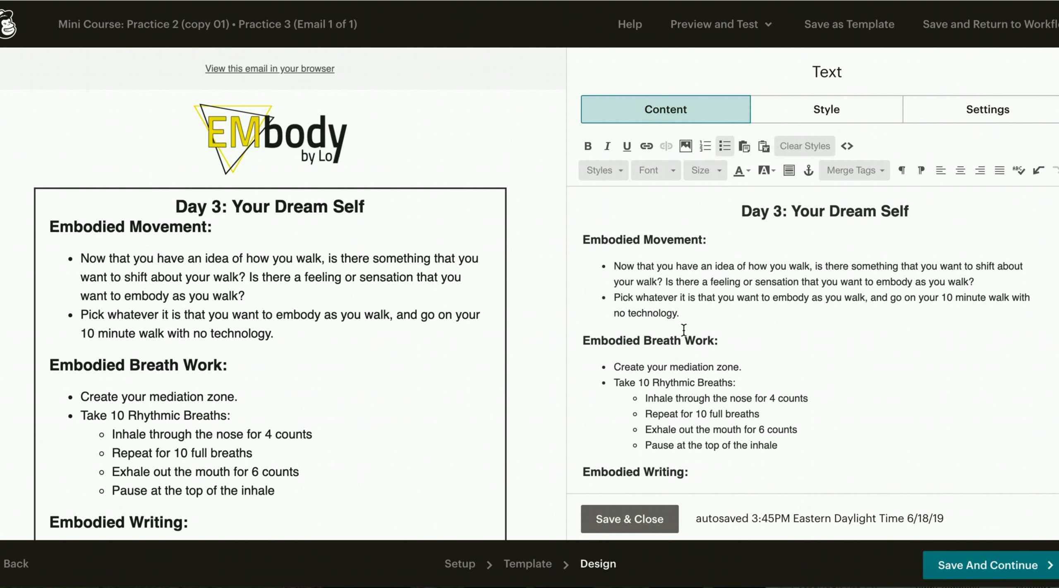
# - Replace the Embodied Breath Work list in the Mailchimp email with the copied list and outdent "Take 10 Rhythmic Breaths:" to the first level
pyautogui.scroll(-3, 614, 285)
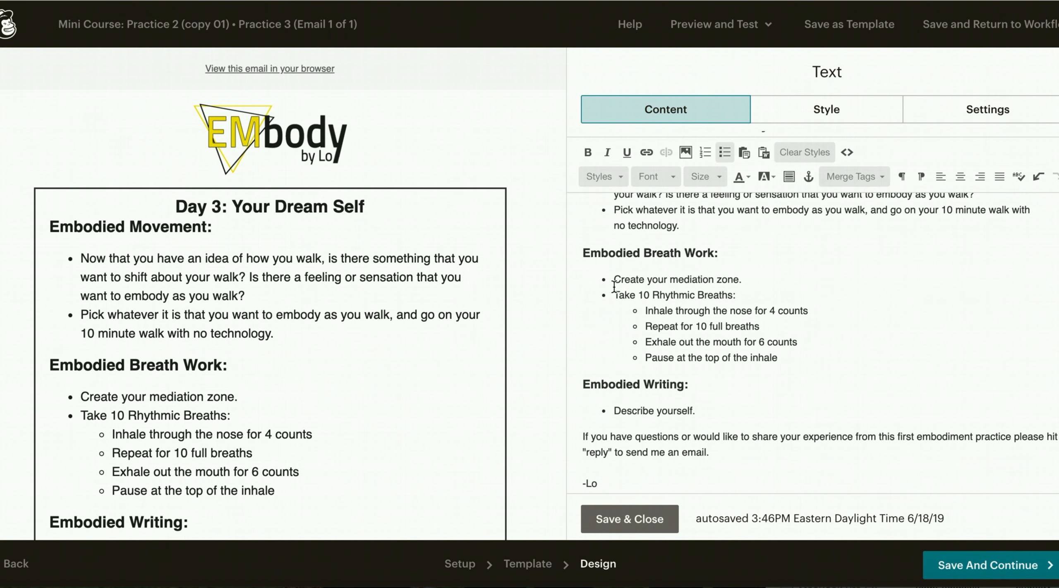
pyautogui.moveTo(614, 282); pyautogui.dragTo(797, 360)
pyautogui.hotkey('ctrl', 'v')
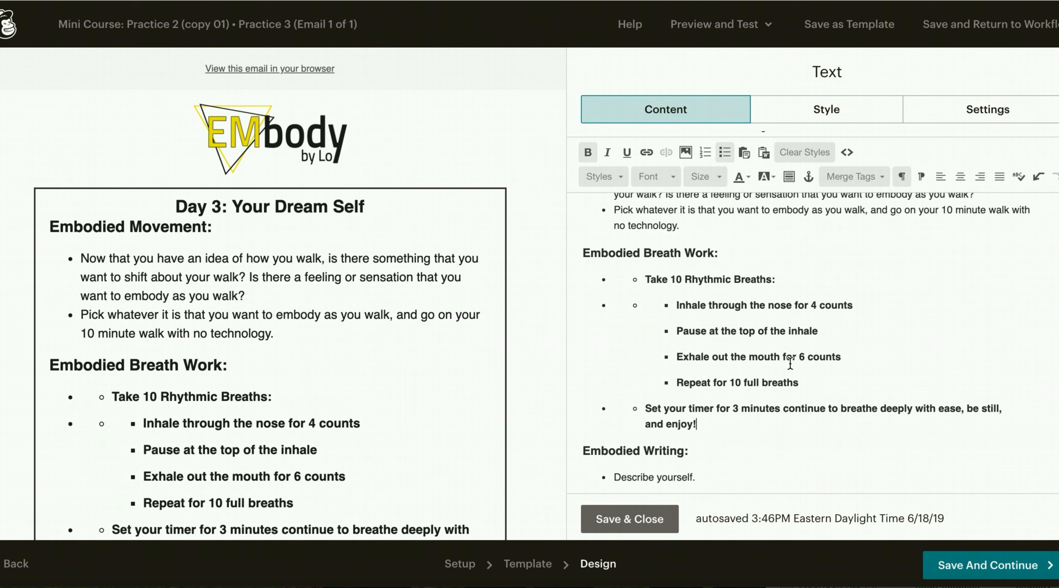
pyautogui.click(646, 280)
pyautogui.press('BackSpace')
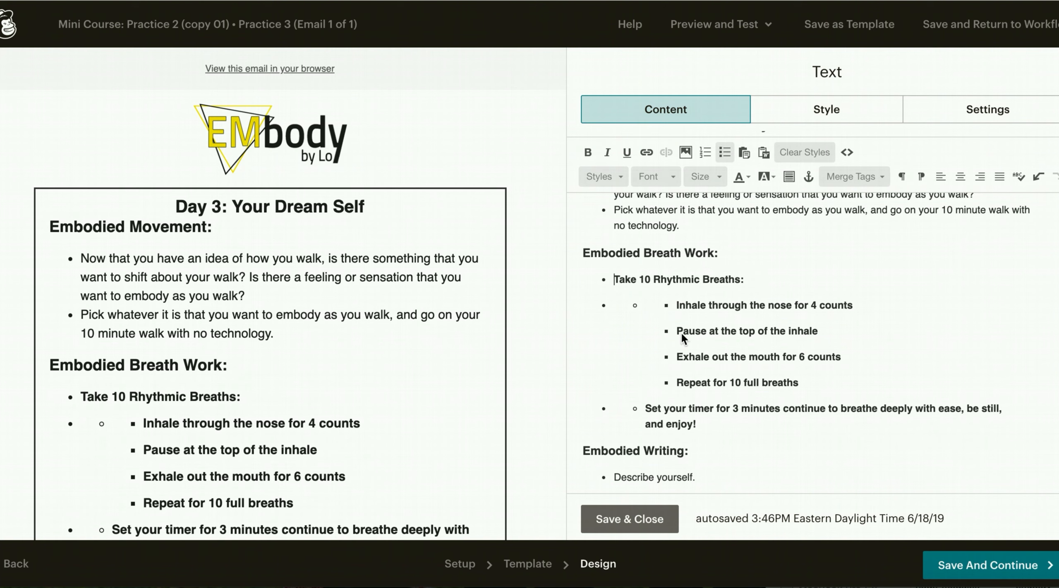
# - Clear the pasted breath work list's styles and make "Inhale through the nose for 4 counts" a second-level bullet
pyautogui.moveTo(704, 423); pyautogui.dragTo(595, 281)
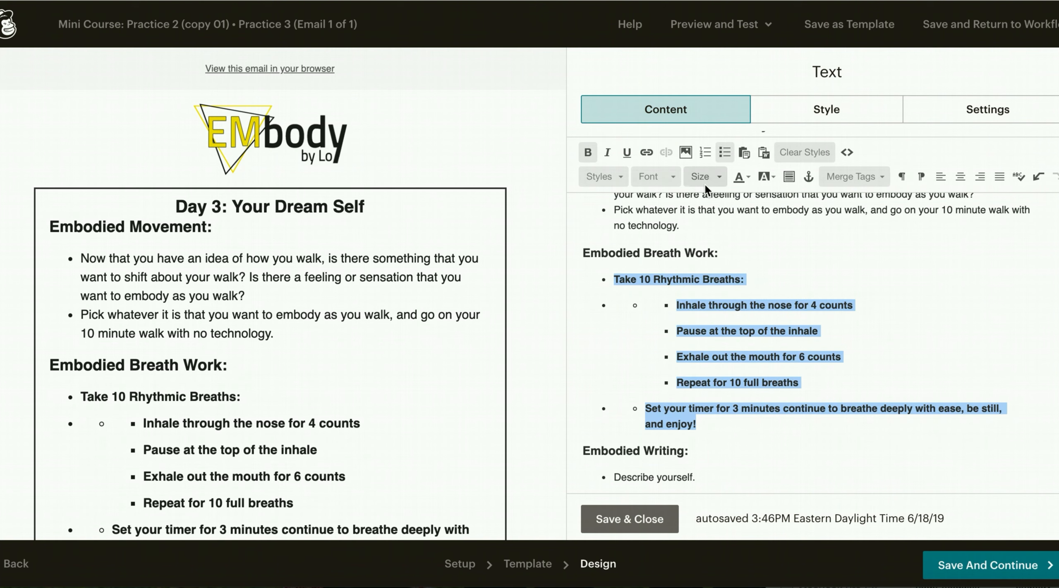
pyautogui.click(805, 152)
pyautogui.click(677, 292)
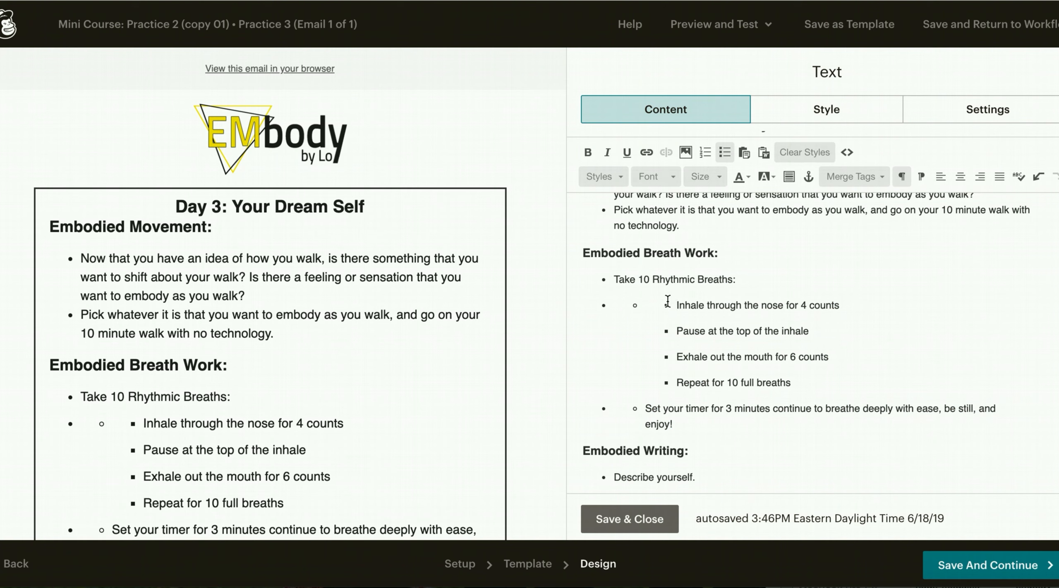
pyautogui.press('BackSpace')
pyautogui.press('BackSpace')
pyautogui.press('BackSpace')
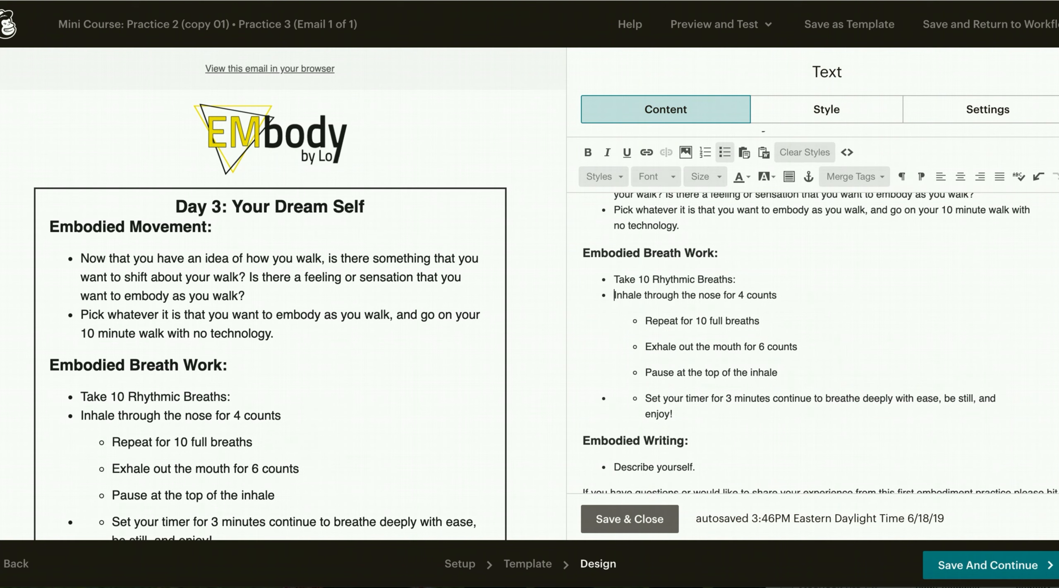
pyautogui.press('Return')
pyautogui.press('Tab')
# - Put the Repeat, Exhale and Pause bullets at the second level and the "Set your timer for 3 minutes" bullet at the first
pyautogui.click(678, 322)
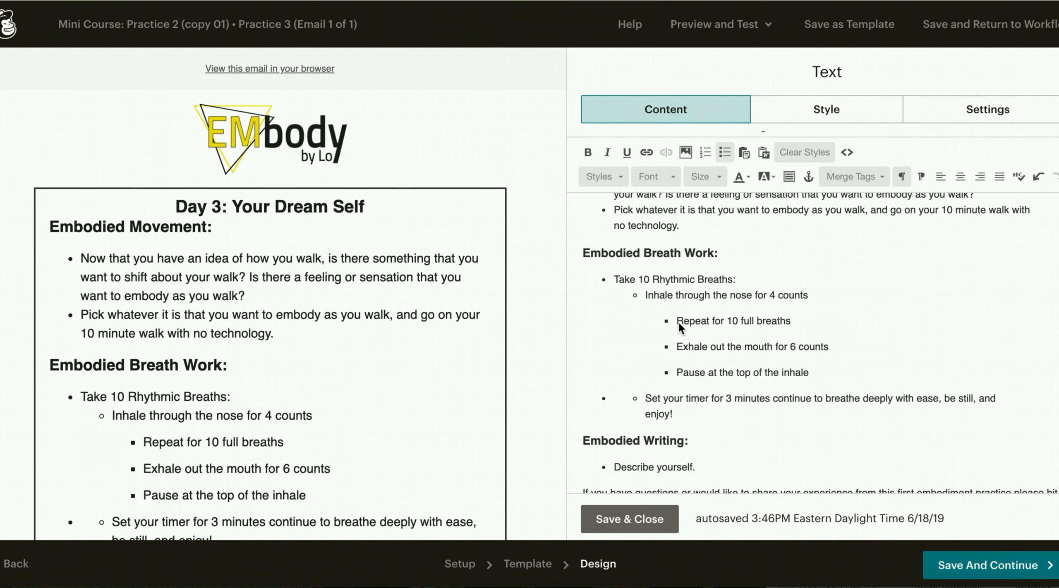
pyautogui.press('BackSpace')
pyautogui.press('Return')
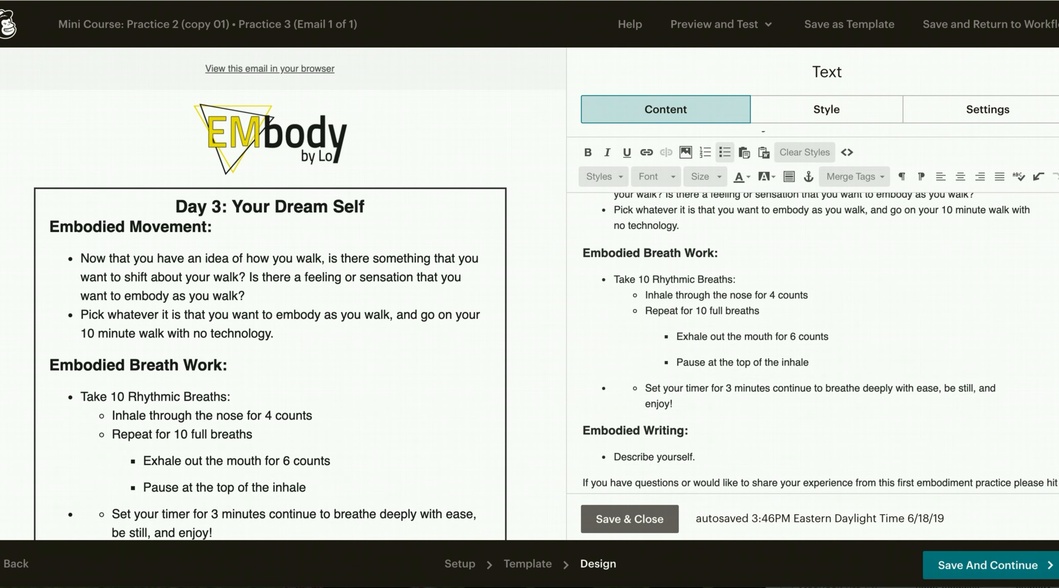
pyautogui.press('BackSpace')
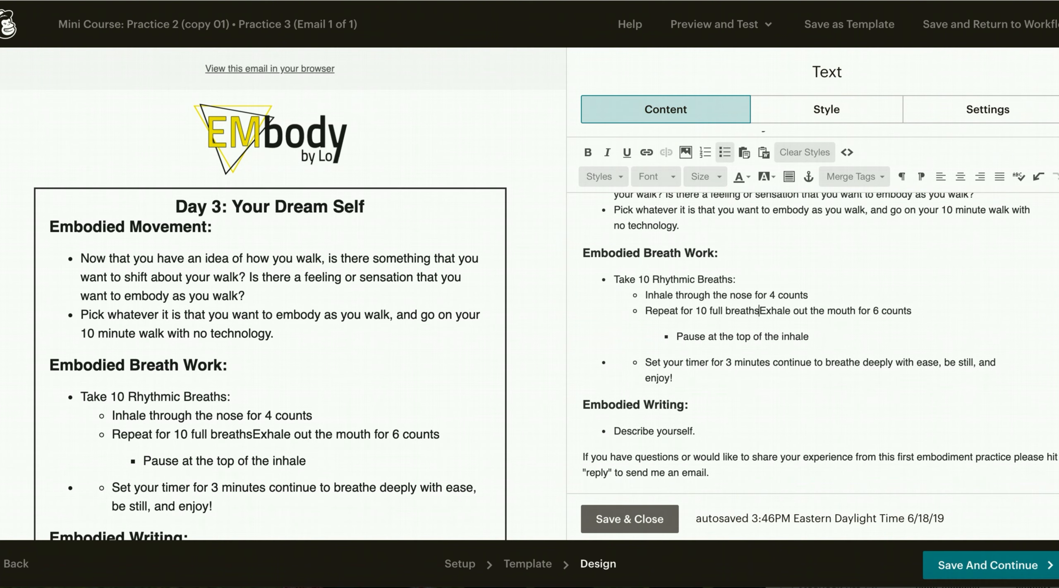
pyautogui.press('Return')
pyautogui.press('BackSpace')
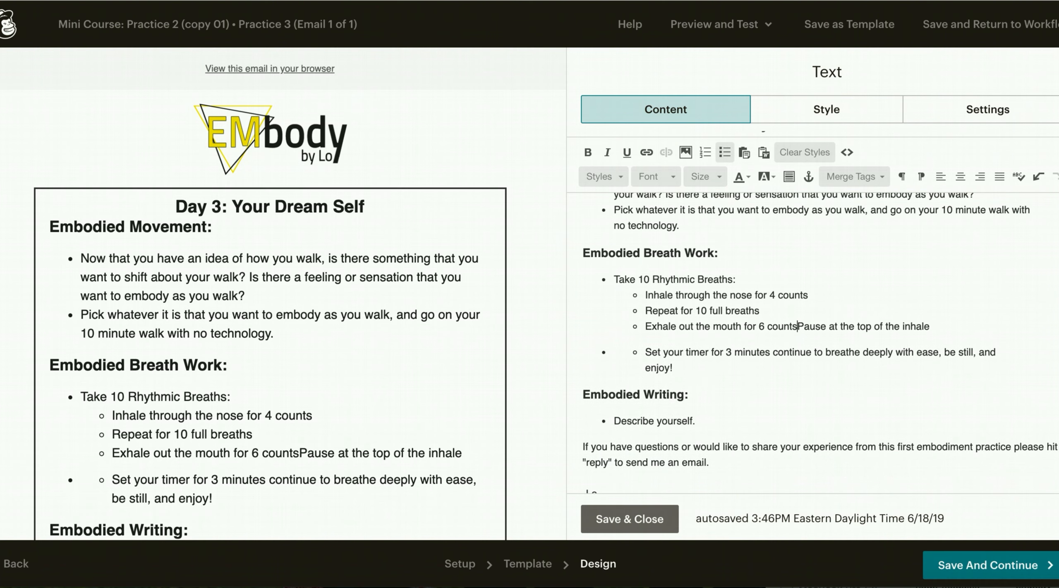
pyautogui.press('Return')
pyautogui.click(646, 368)
pyautogui.press('BackSpace')
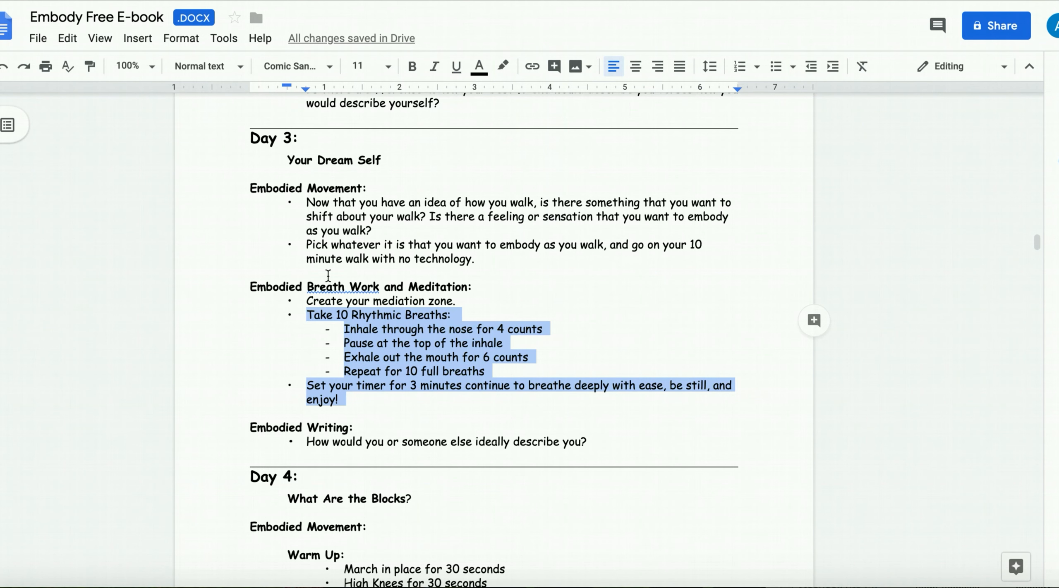
# - In the Google Docs e-book, copy the Day 3 Embodied Writing question "How would you or someone else ideally describe you?"
pyautogui.scroll(-1, 504, 451)
pyautogui.moveTo(612, 410); pyautogui.dragTo(306, 410)
pyautogui.hotkey('ctrl', 'c')
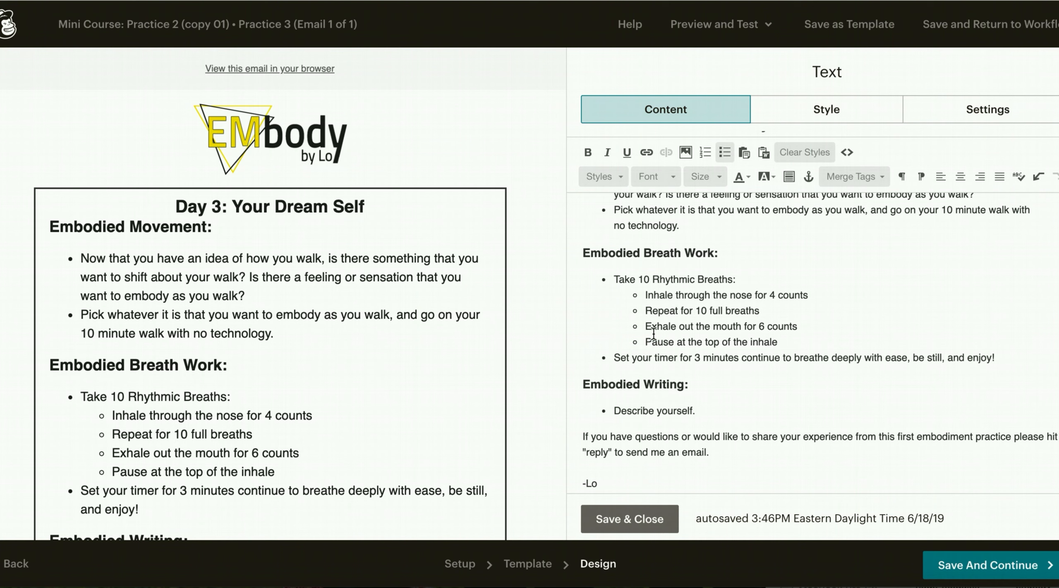
# - Replace "Describe yourself." under Embodied Writing in the Mailchimp email with the copied question and clear the pasted text's styles
pyautogui.moveTo(613, 415); pyautogui.dragTo(704, 411)
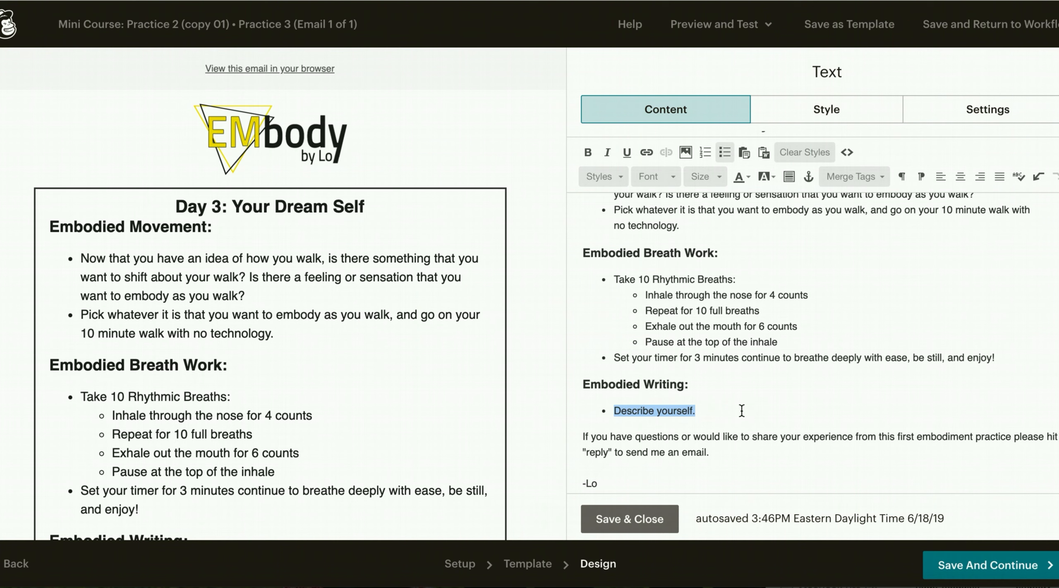
pyautogui.hotkey('ctrl', 'v')
pyautogui.moveTo(878, 411); pyautogui.dragTo(615, 416)
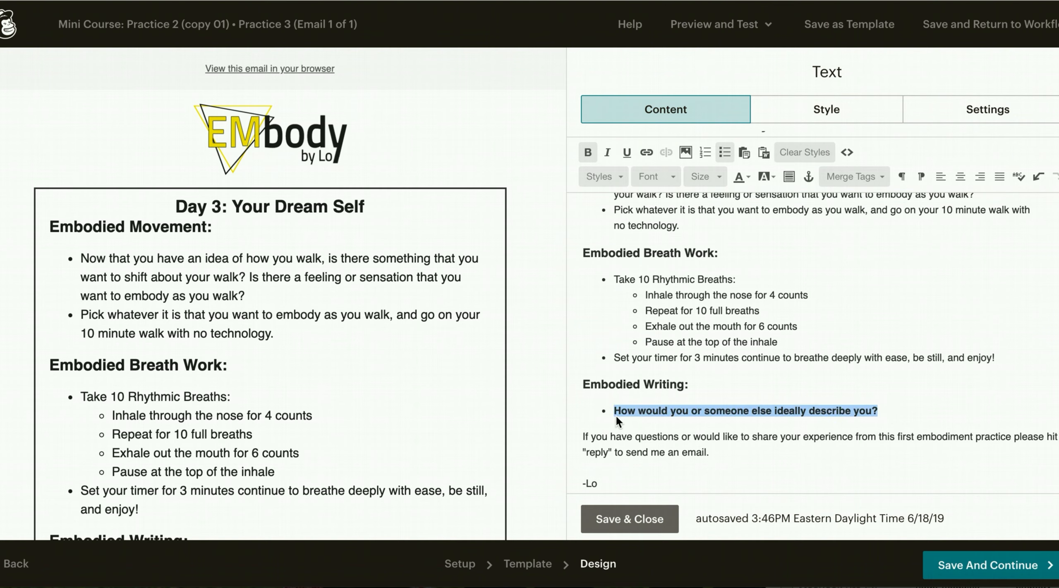
pyautogui.click(798, 152)
pyautogui.scroll(-1, 746, 413)
pyautogui.click(711, 409)
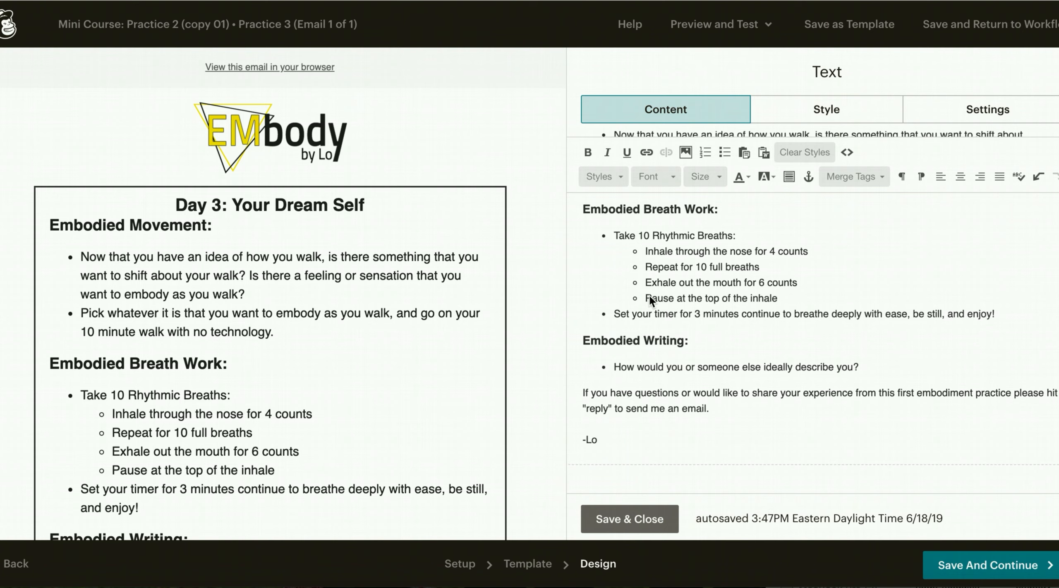
# - Insert a line break before the "Embodied Movement:" heading to separate it from the title "Day 3: Your Dream Self"
pyautogui.scroll(5, 648, 295)
pyautogui.click(583, 241)
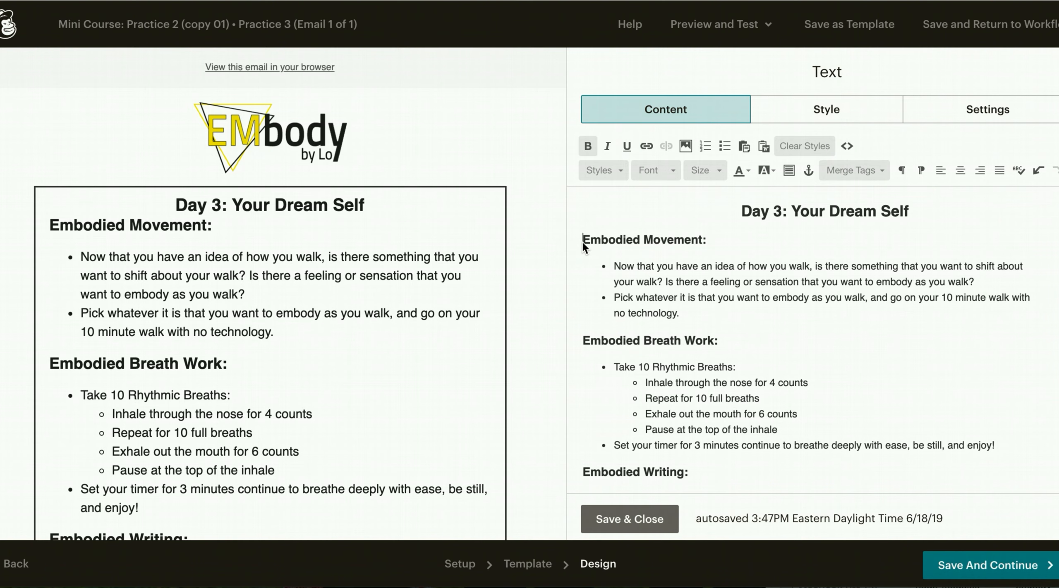
pyautogui.press('Return')
pyautogui.scroll(-4, 819, 316)
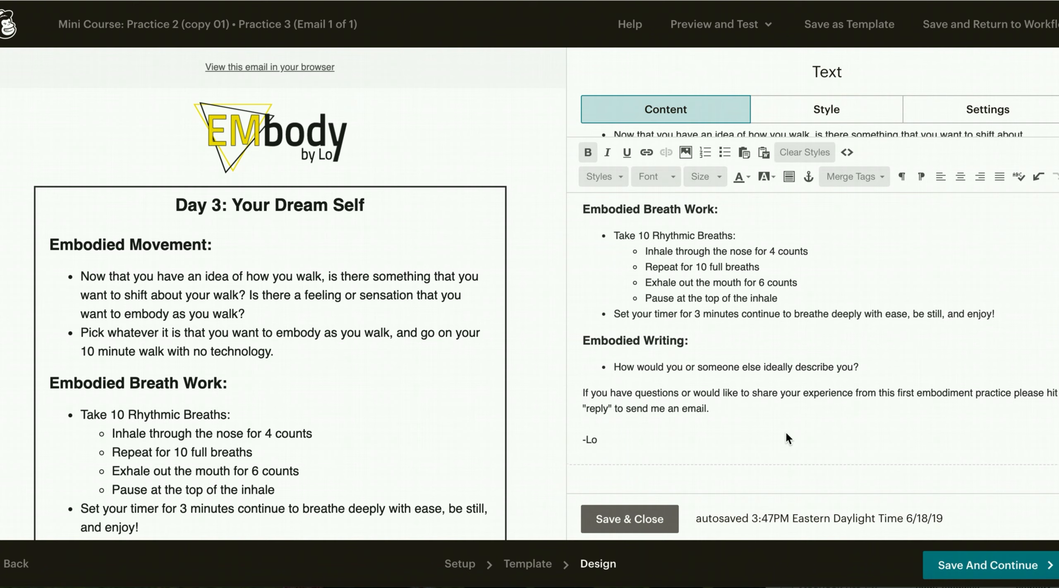
# - Save the Practice 3 email design, continue to the workflow review and start sending the automation
pyautogui.click(958, 574)
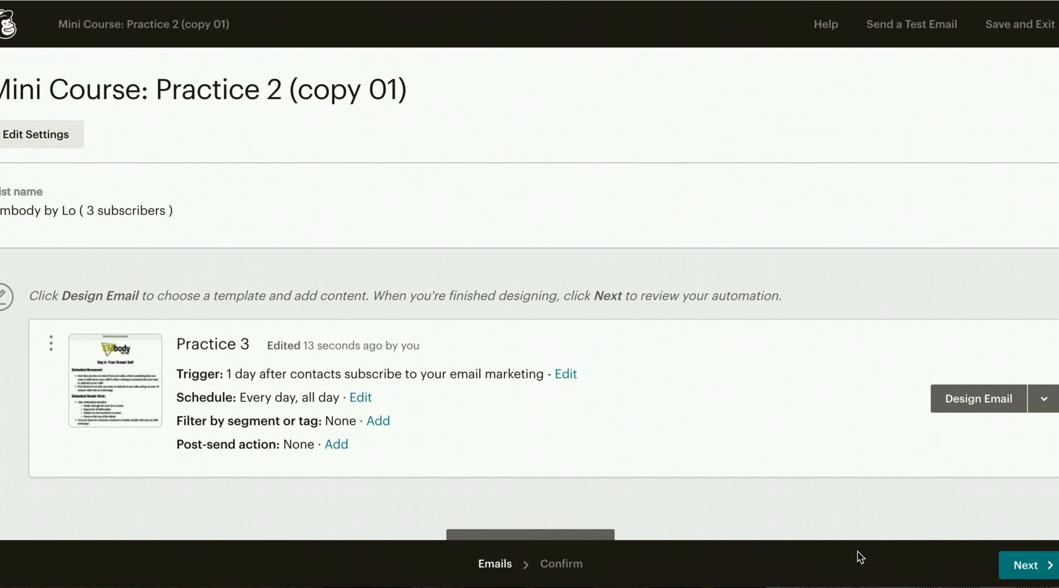
pyautogui.click(1030, 571)
pyautogui.click(1029, 572)
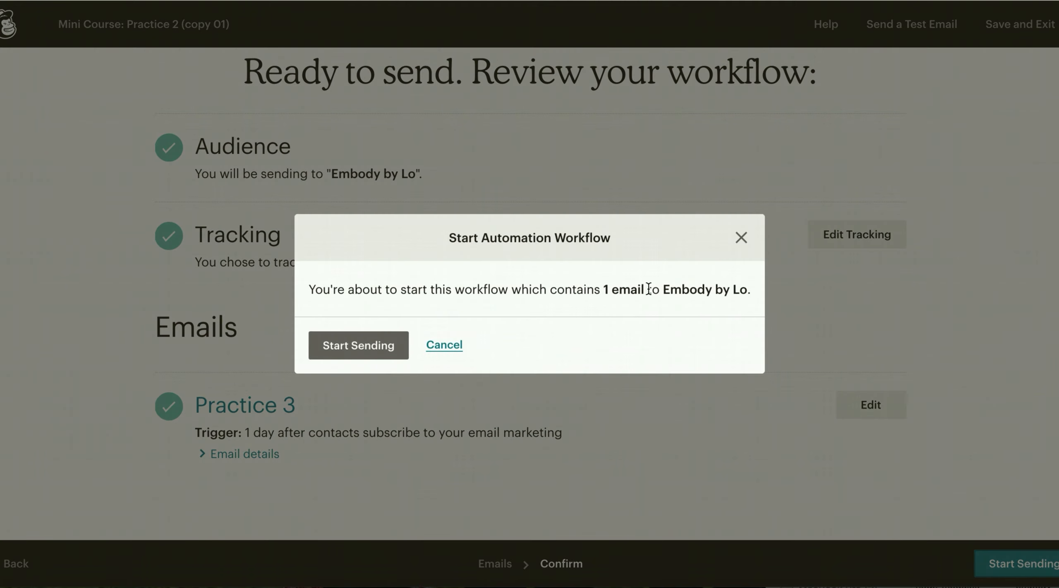
pyautogui.click(351, 348)
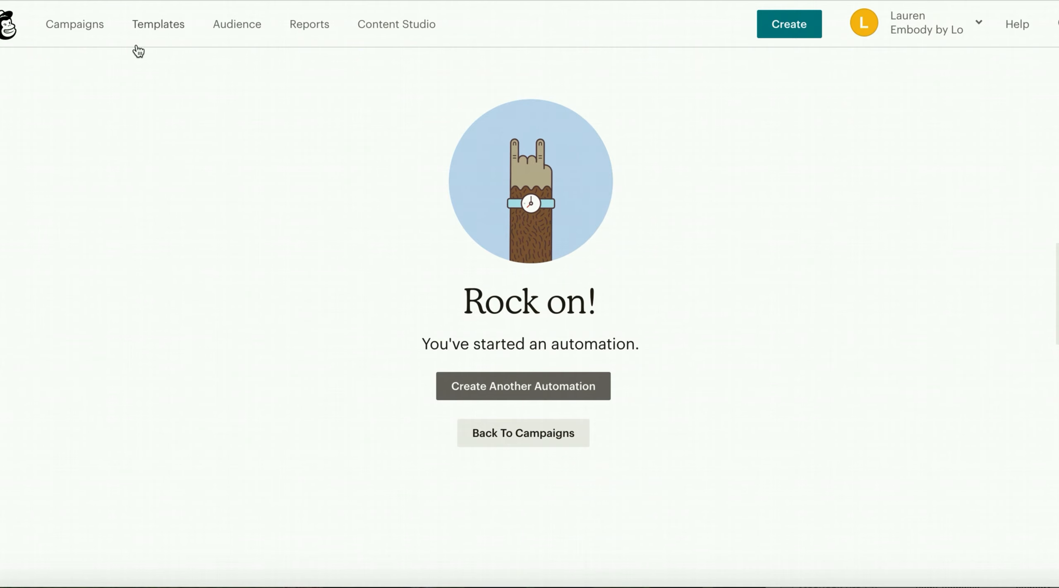
# - Open the campaigns overview and look through this week's mini-course automations and their sending status
pyautogui.click(86, 28)
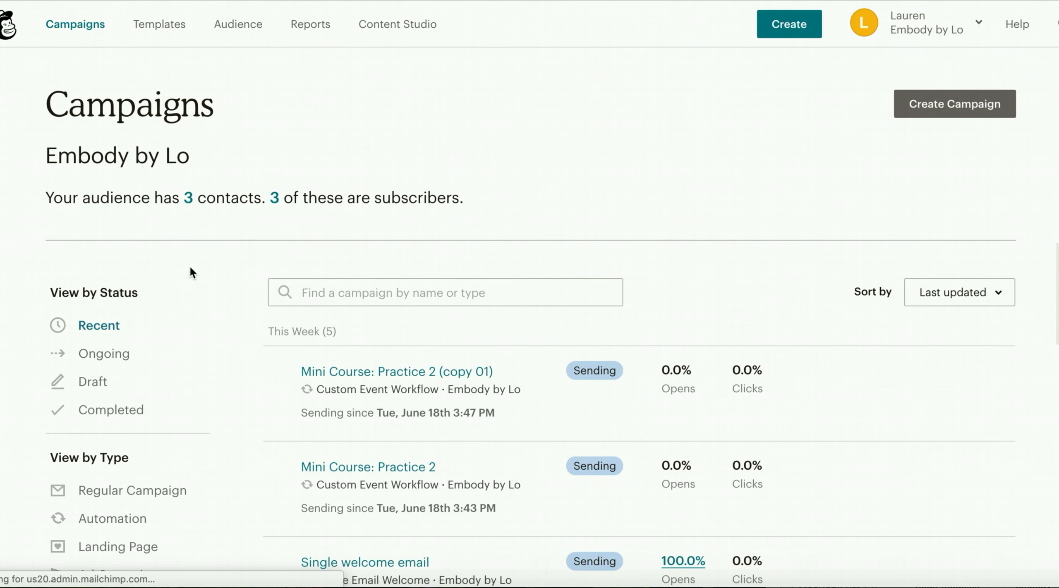
pyautogui.scroll(-3, 344, 379)
pyautogui.scroll(-1, 344, 387)
pyautogui.scroll(4, 343, 382)
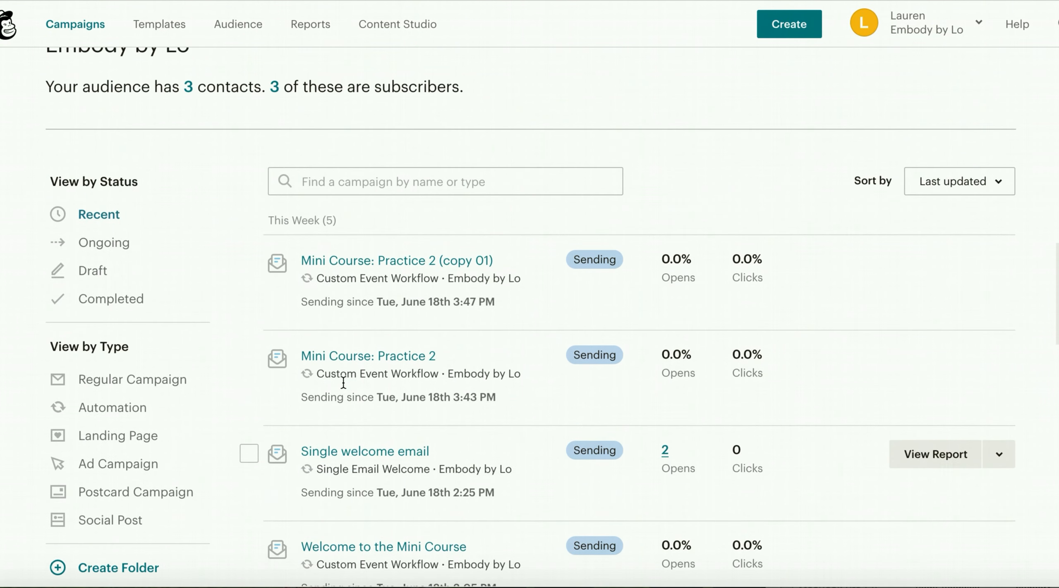
pyautogui.scroll(-5, 413, 431)
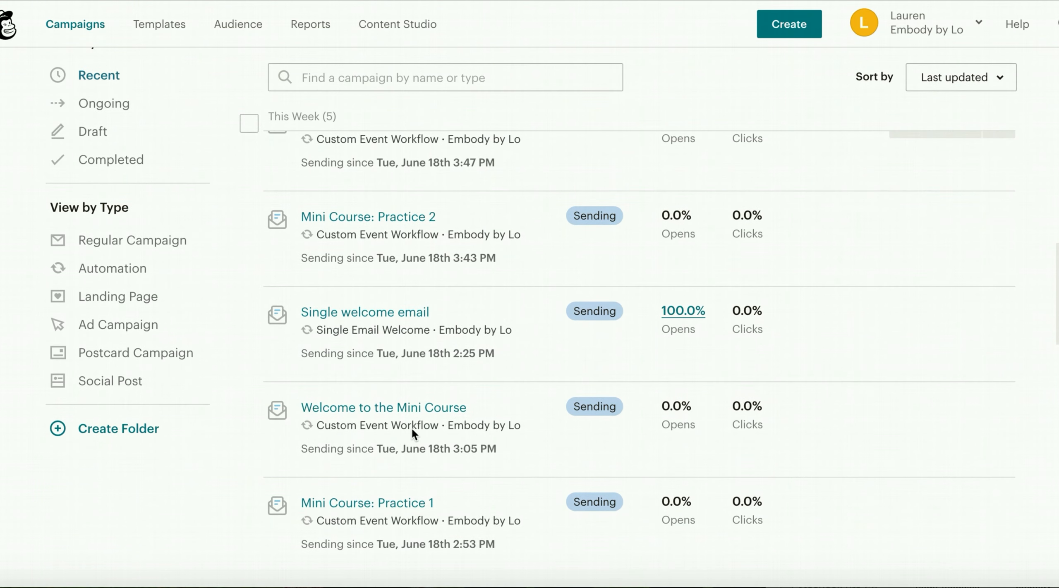
pyautogui.scroll(5, 413, 431)
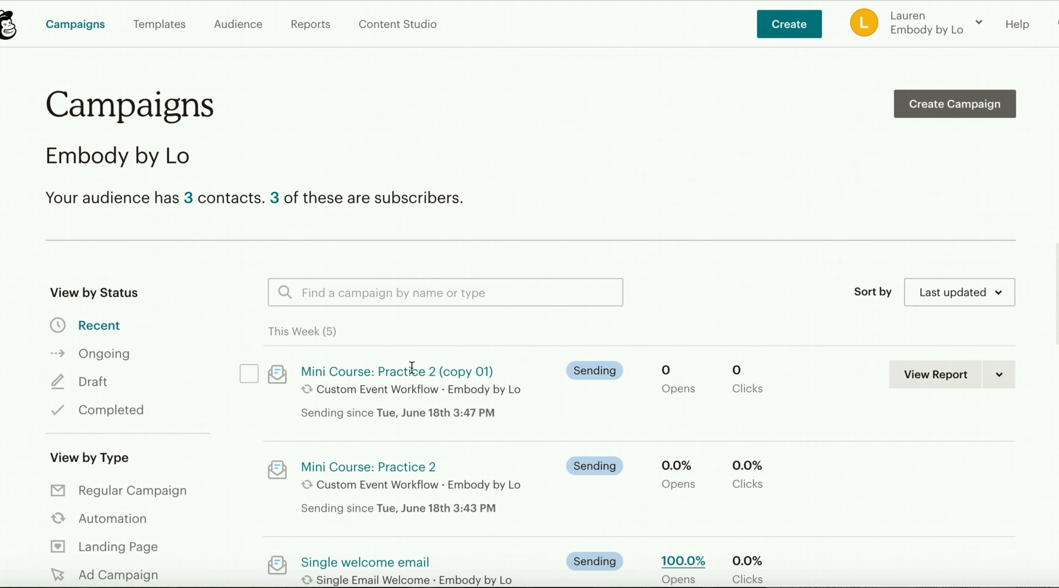
pyautogui.scroll(-5, 642, 468)
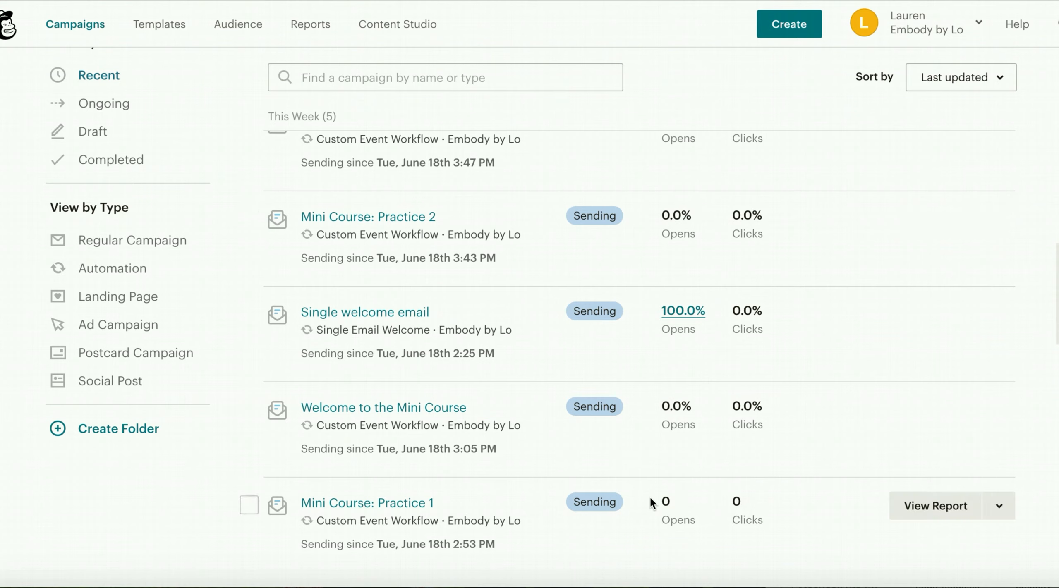